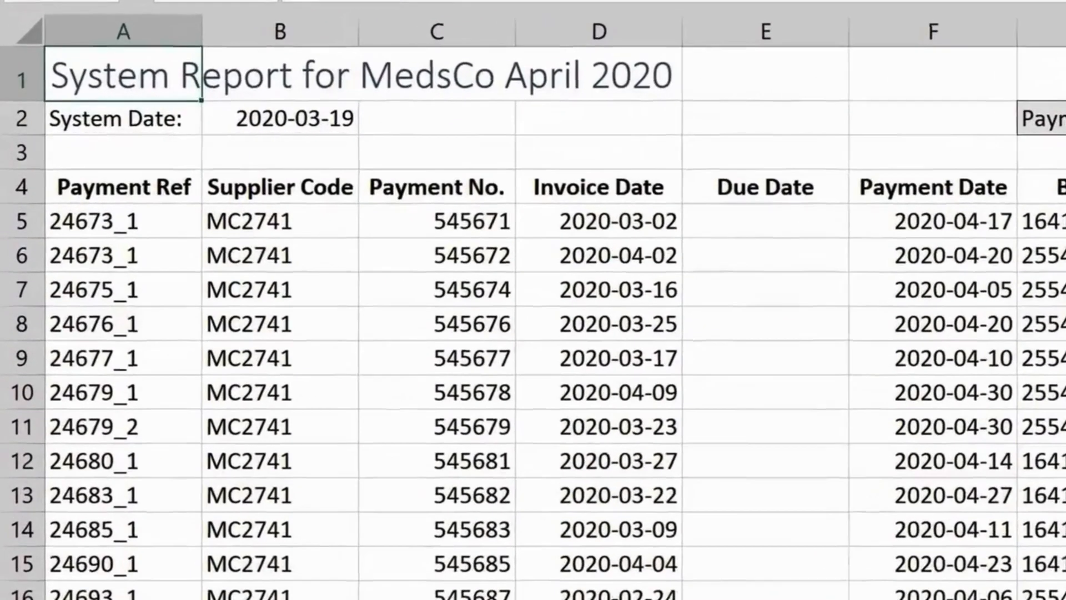
Calculate the due dates in the Due Date column with =D5+6 starting in E5, filled down to all rows
click(816, 222)
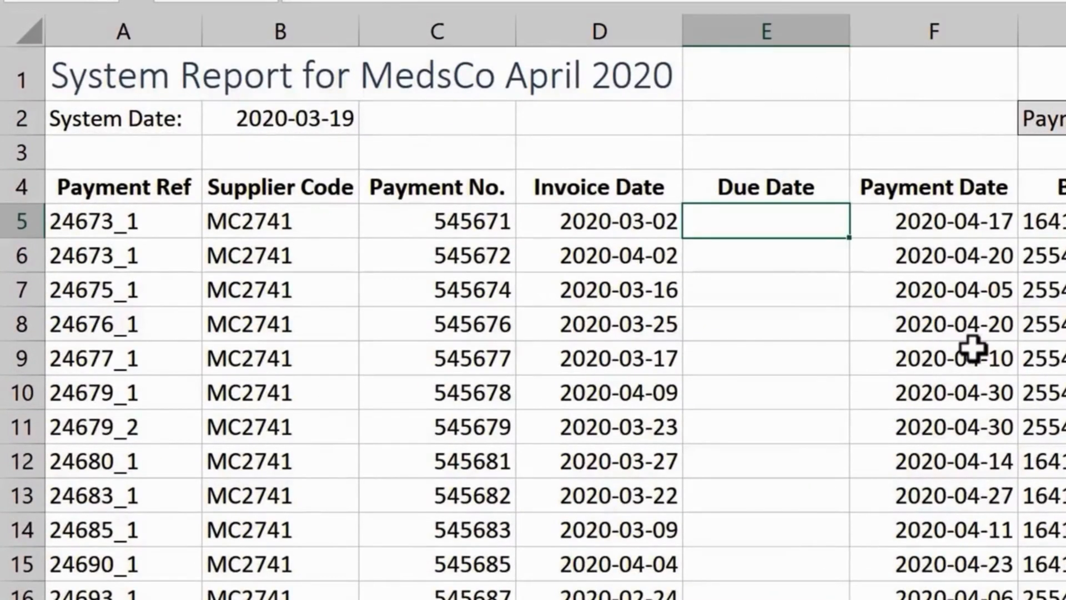
text(=)
click(638, 217)
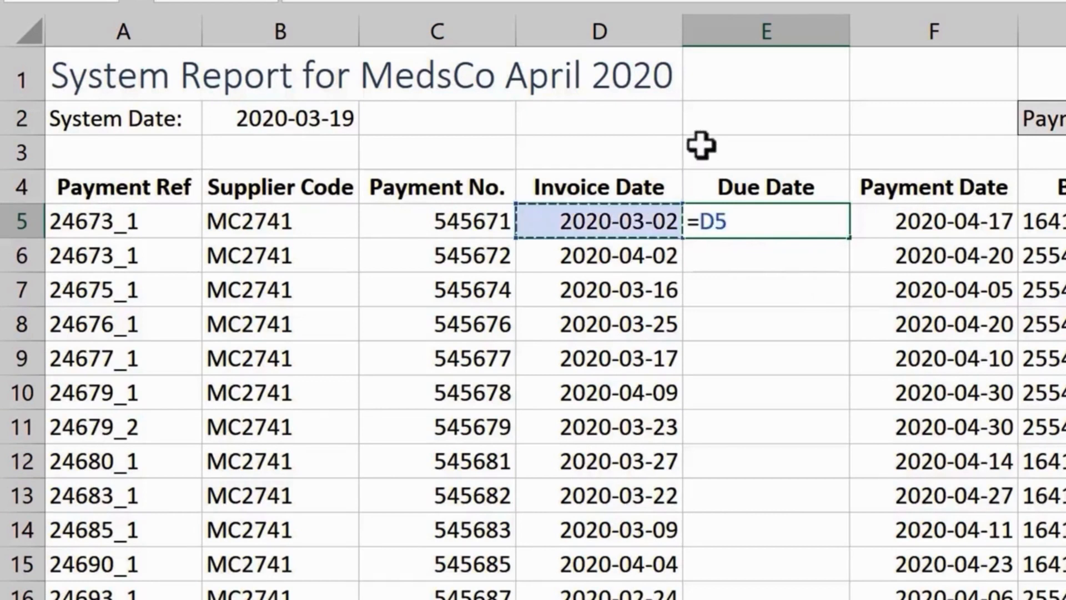
text(+ )
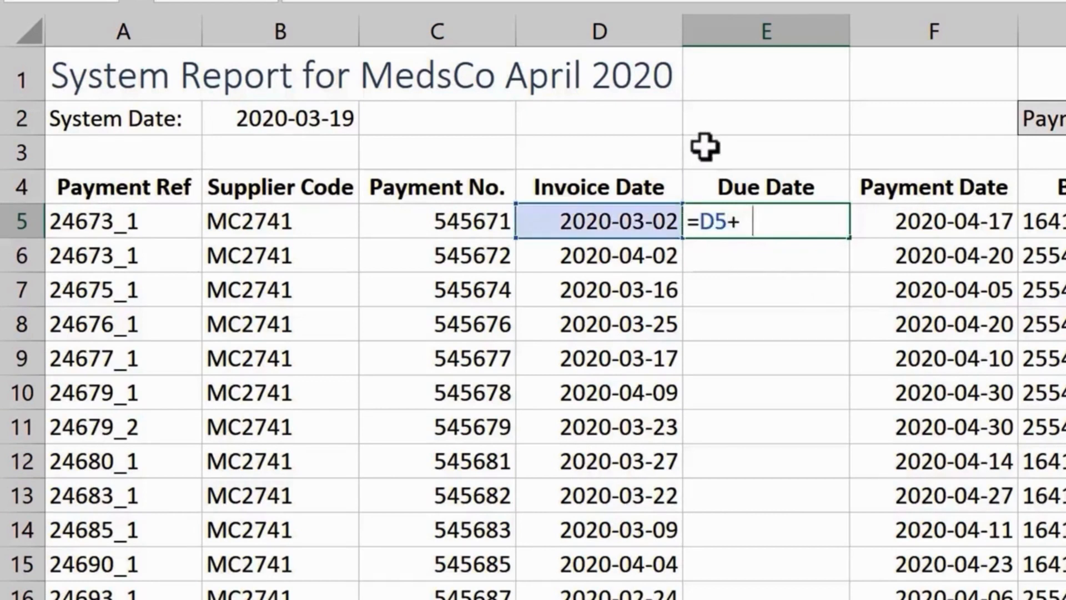
text(6)
key(Return)
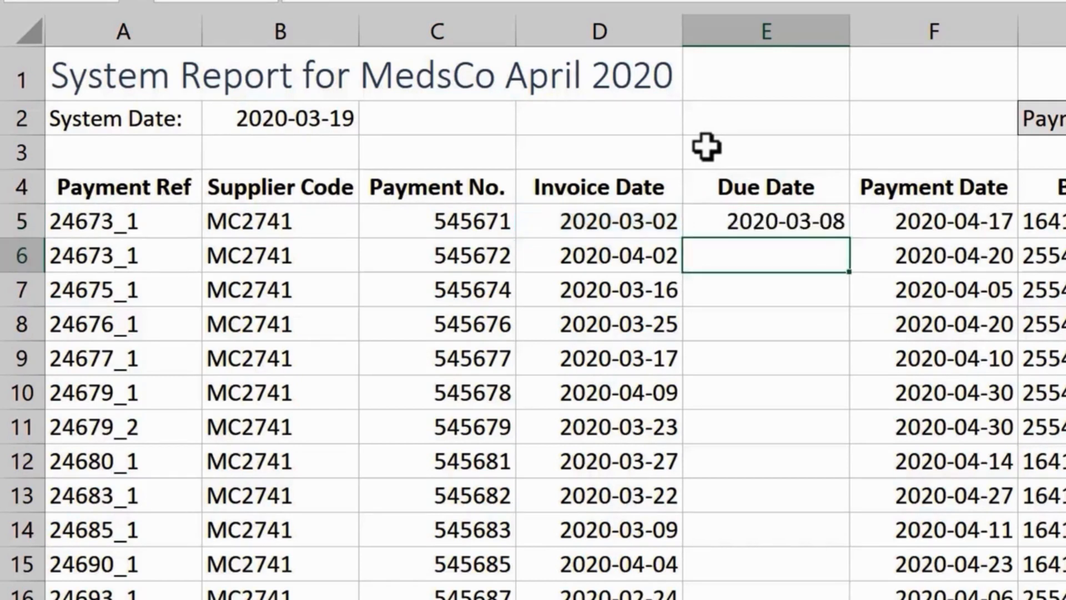
click(774, 217)
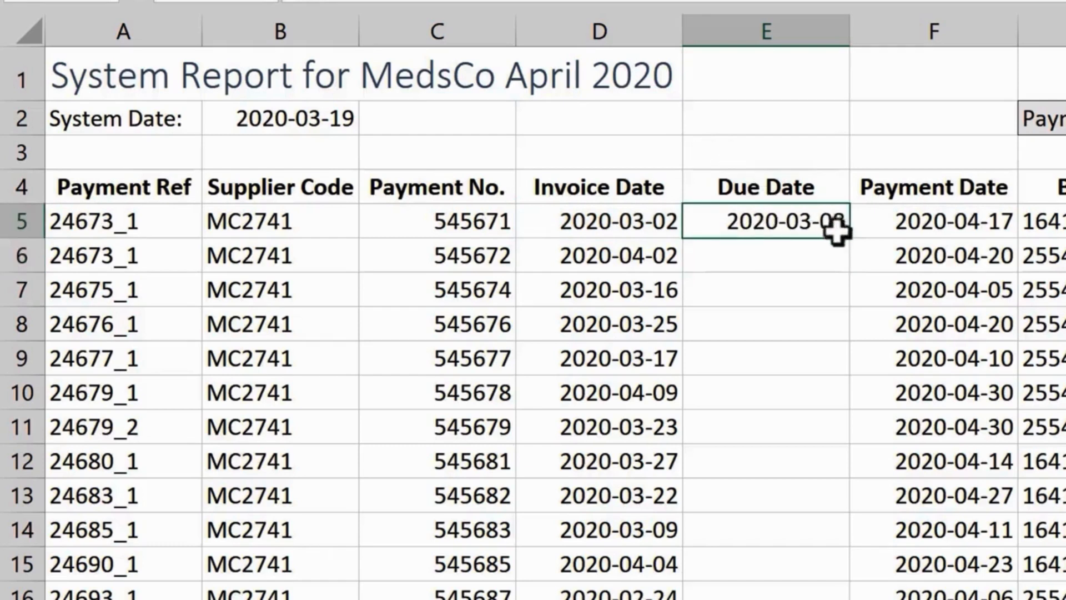
double_click(851, 239)
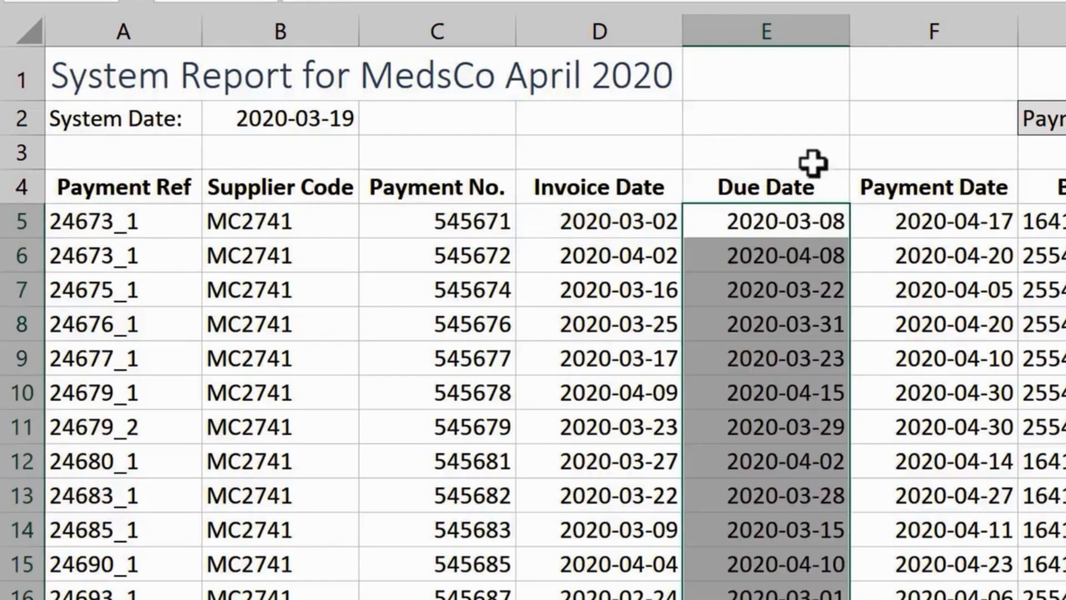
click(813, 153)
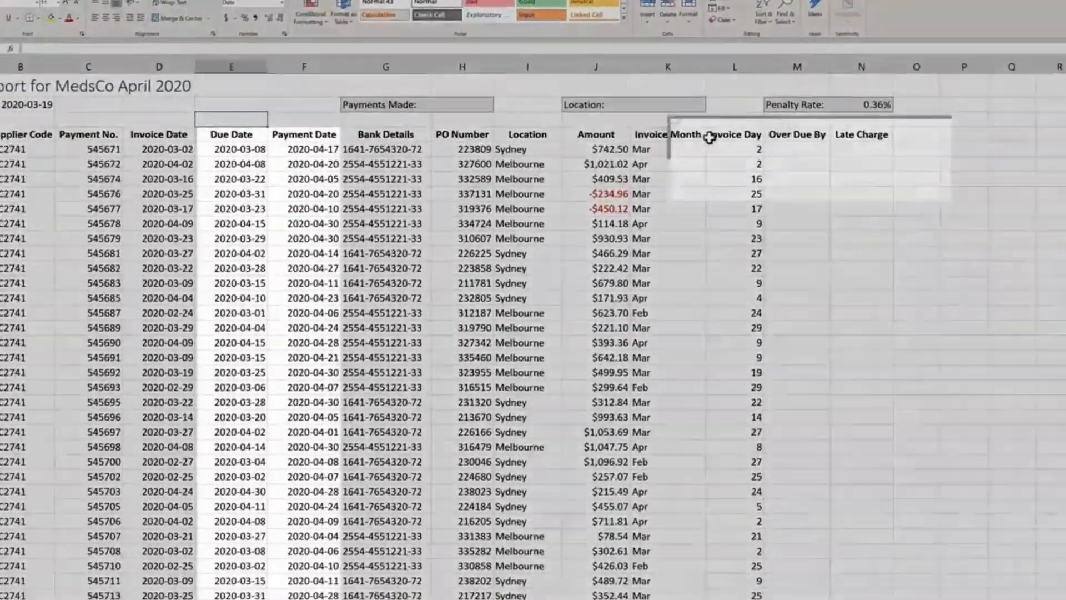
Calculate the overdue days in the Over Due By column with =F5-E5 starting in M5, filled down to all rows
click(755, 161)
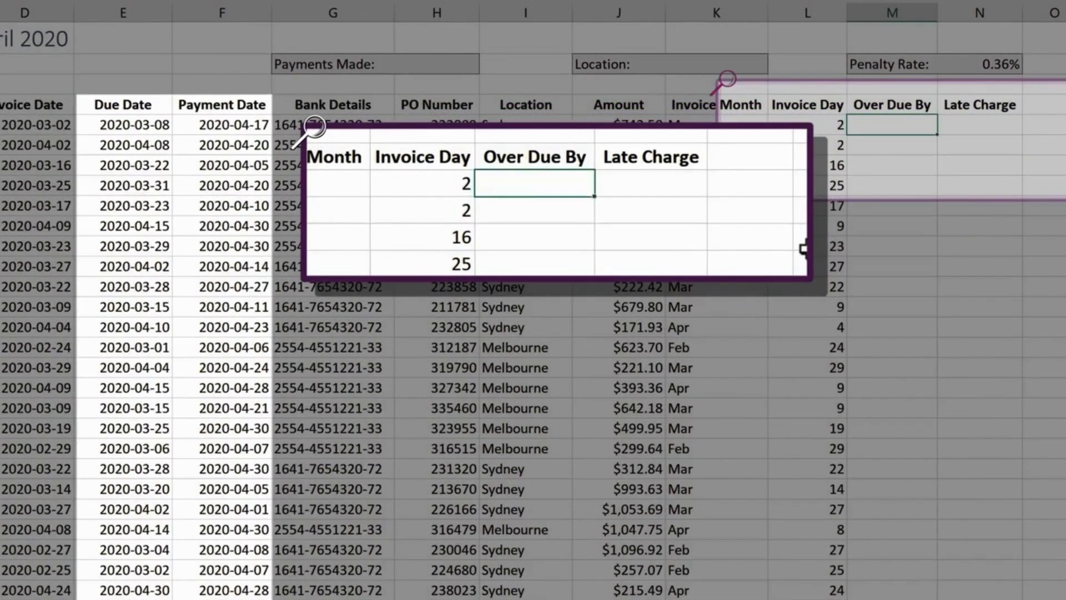
text(=)
click(221, 121)
text(-)
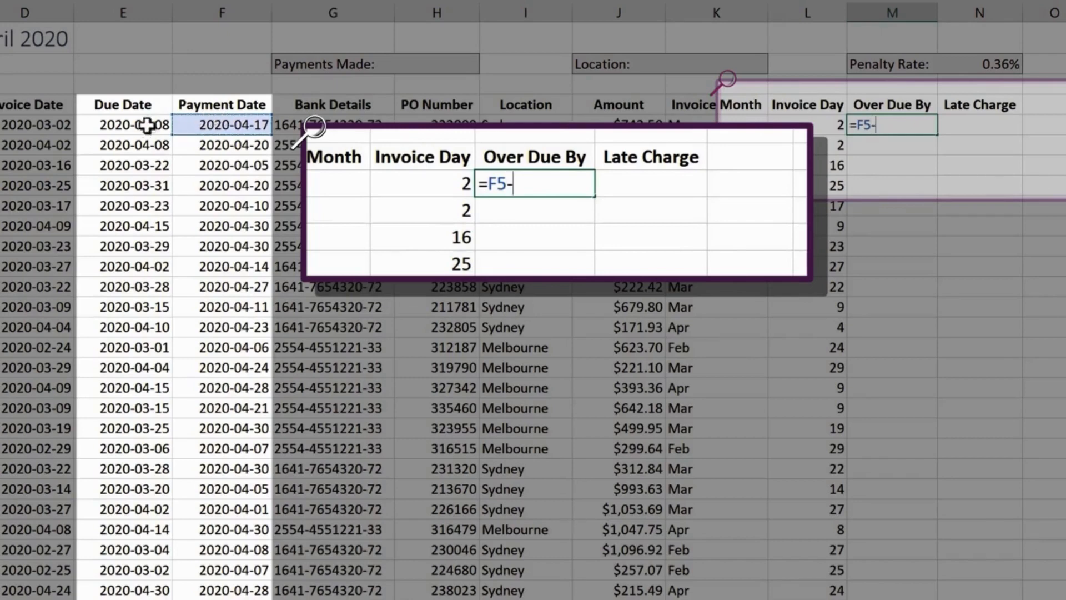
click(146, 124)
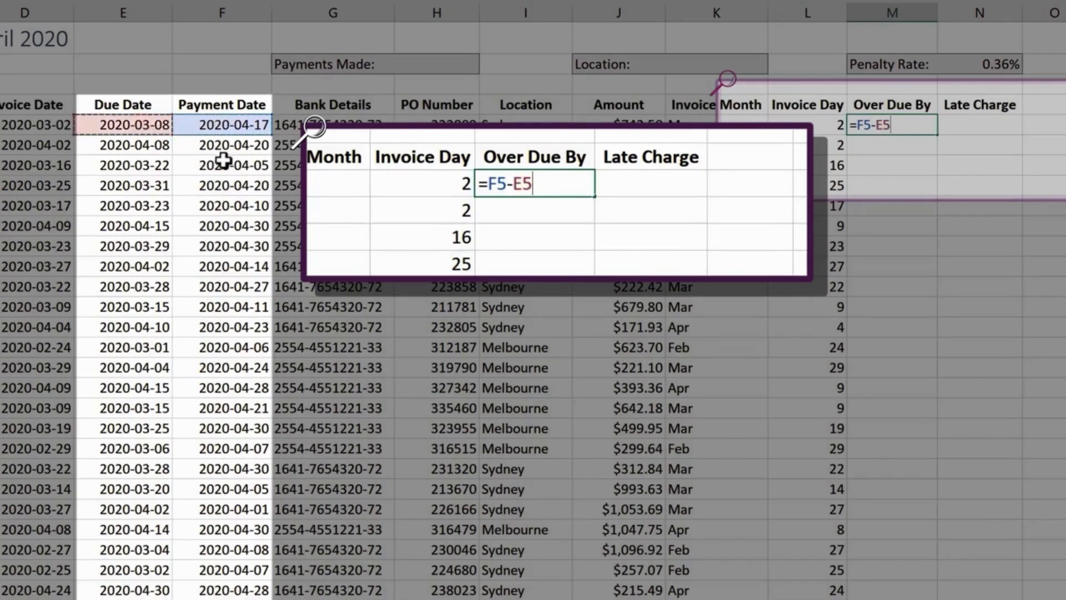
key(Return)
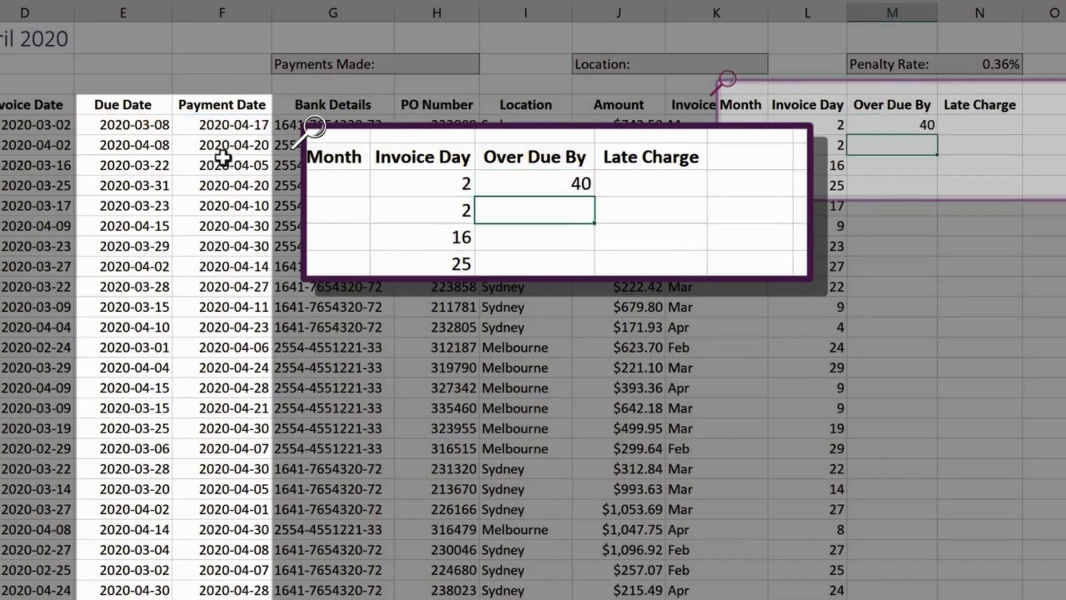
click(921, 127)
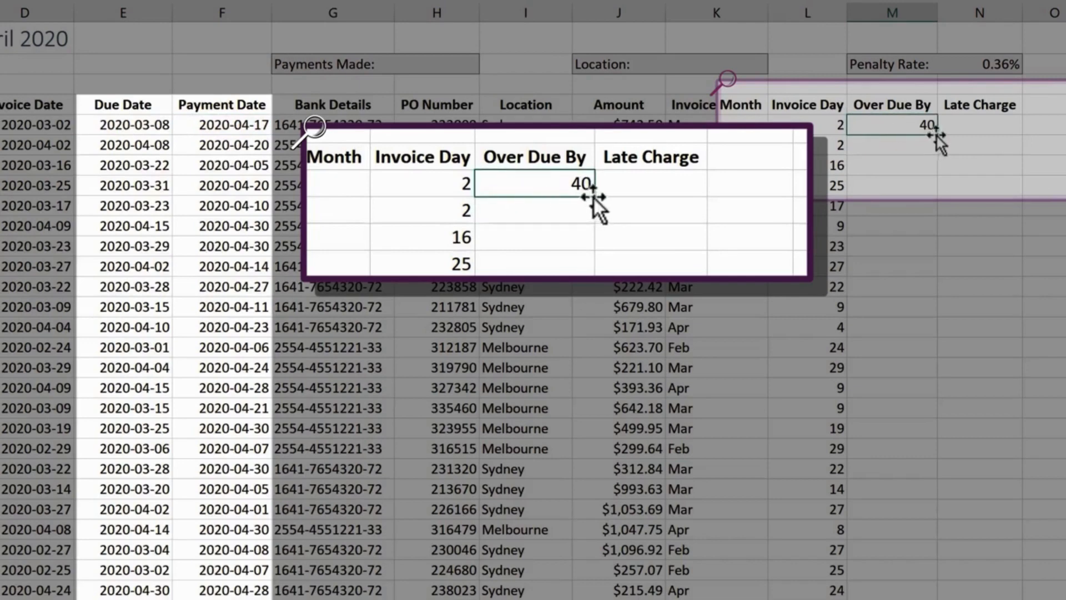
double_click(936, 135)
click(979, 146)
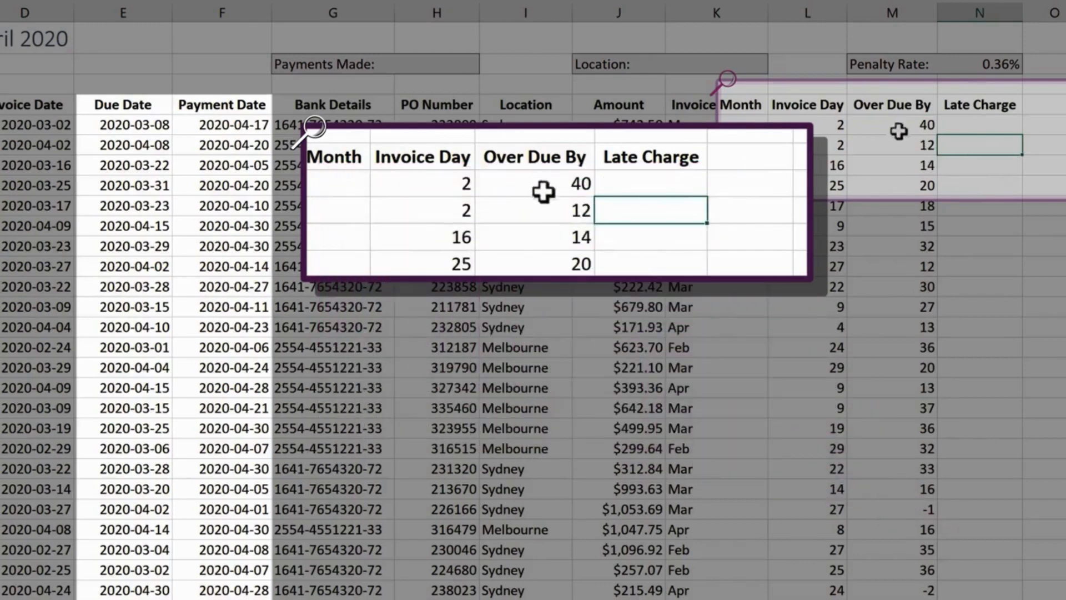
Replace the Over Due By formula in M5 with =DAYS(F5,E5) and fill it down the column
click(897, 128)
text(=day)
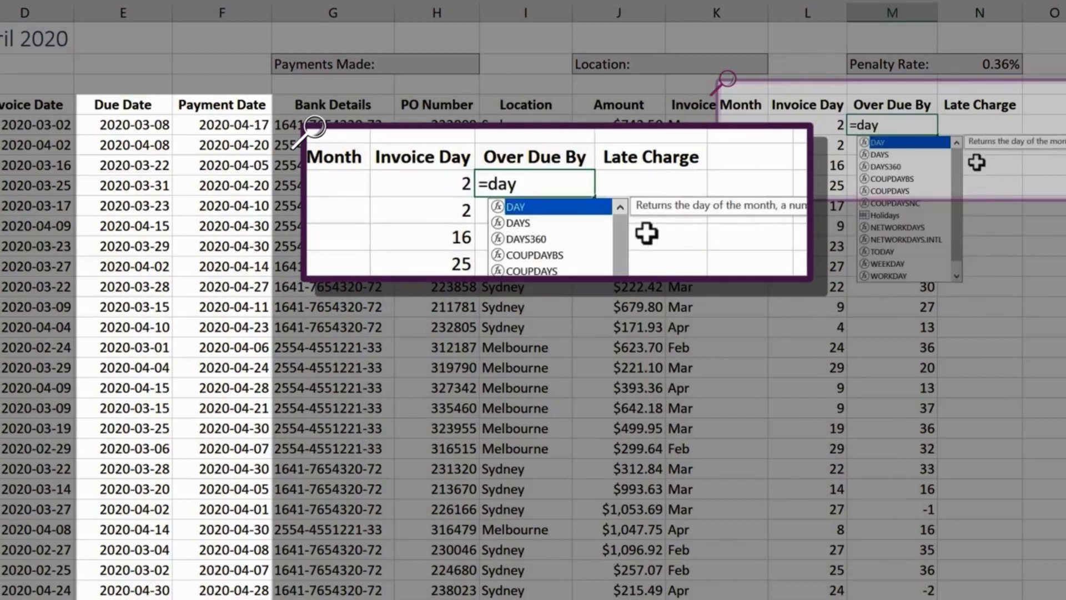
key(Down)
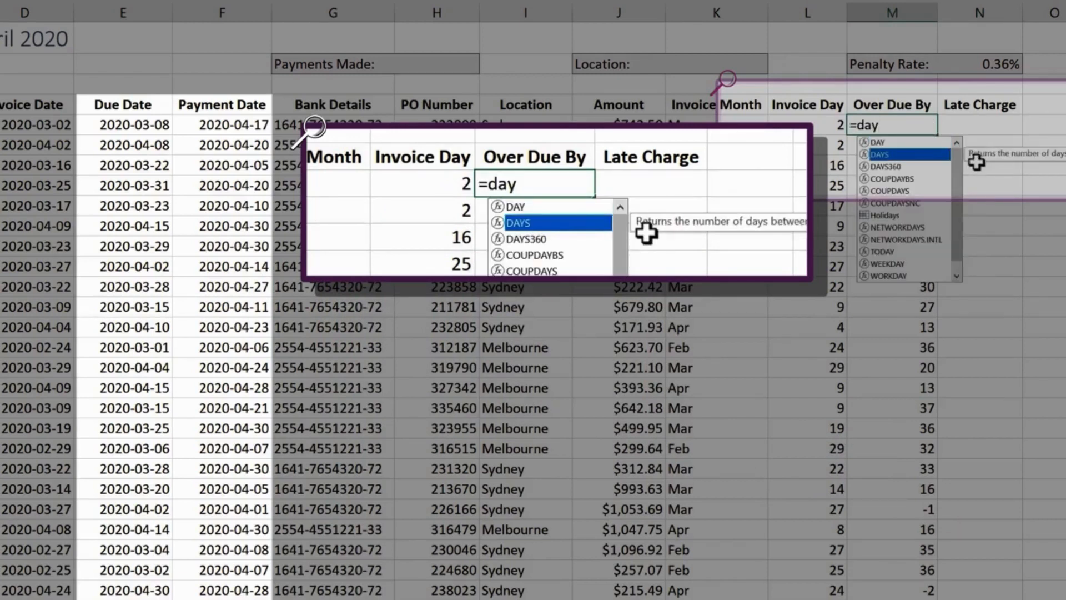
key(Tab)
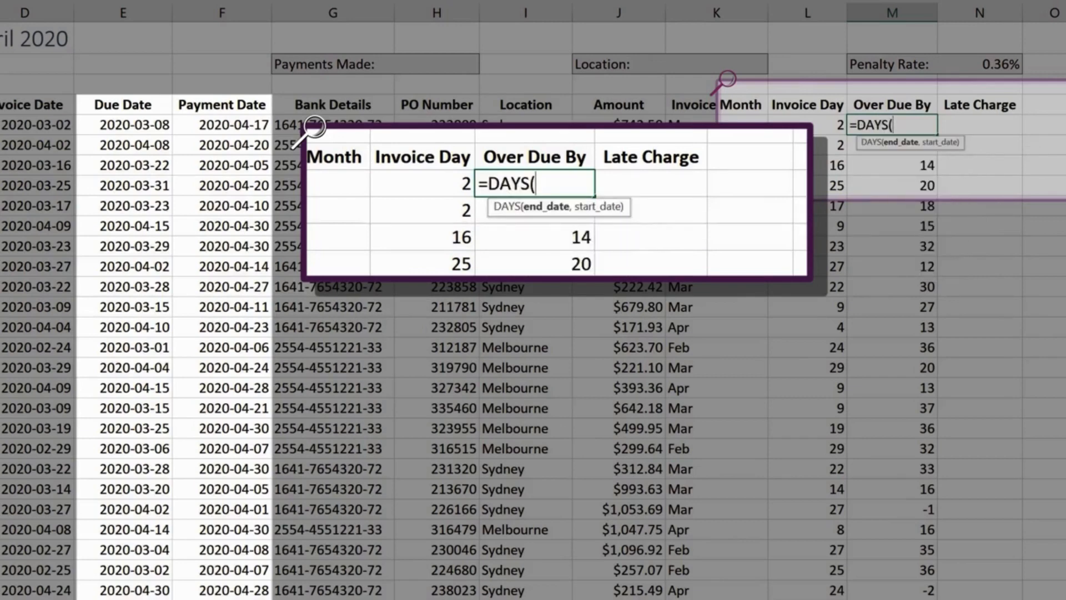
click(245, 131)
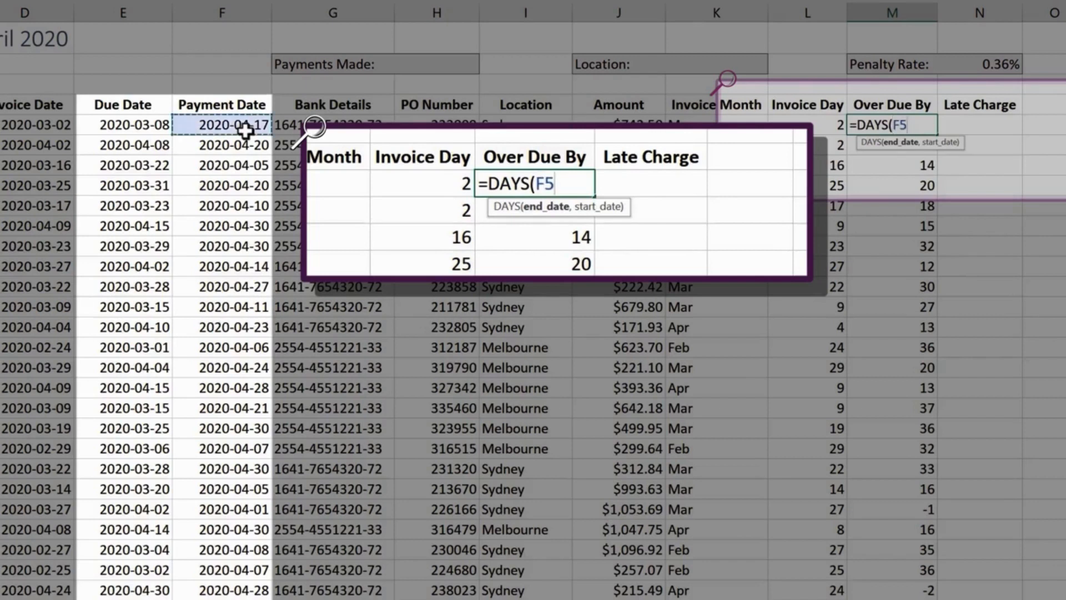
text(,)
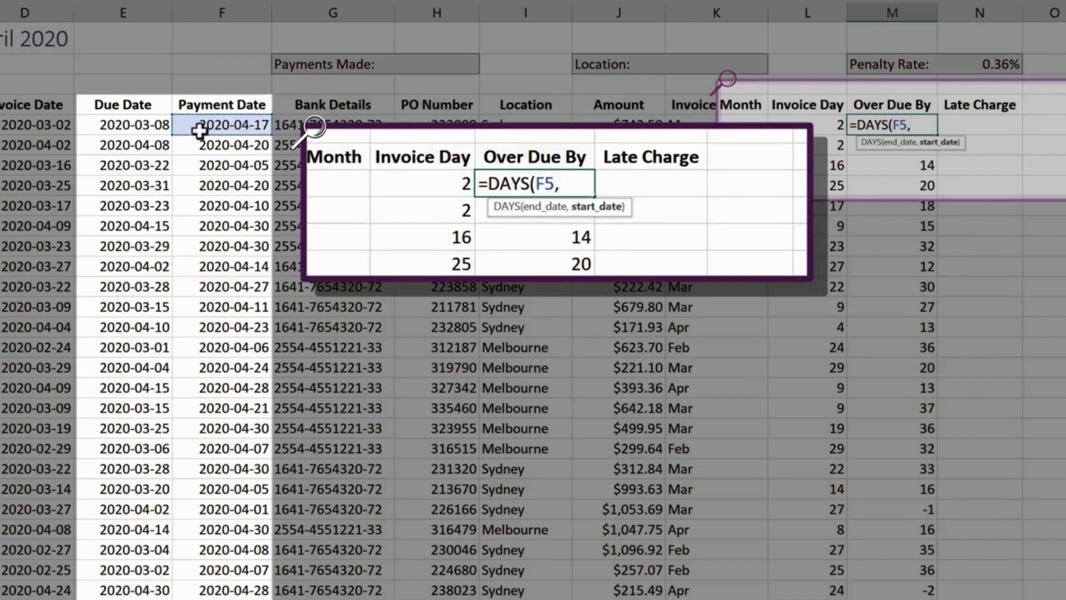
click(123, 129)
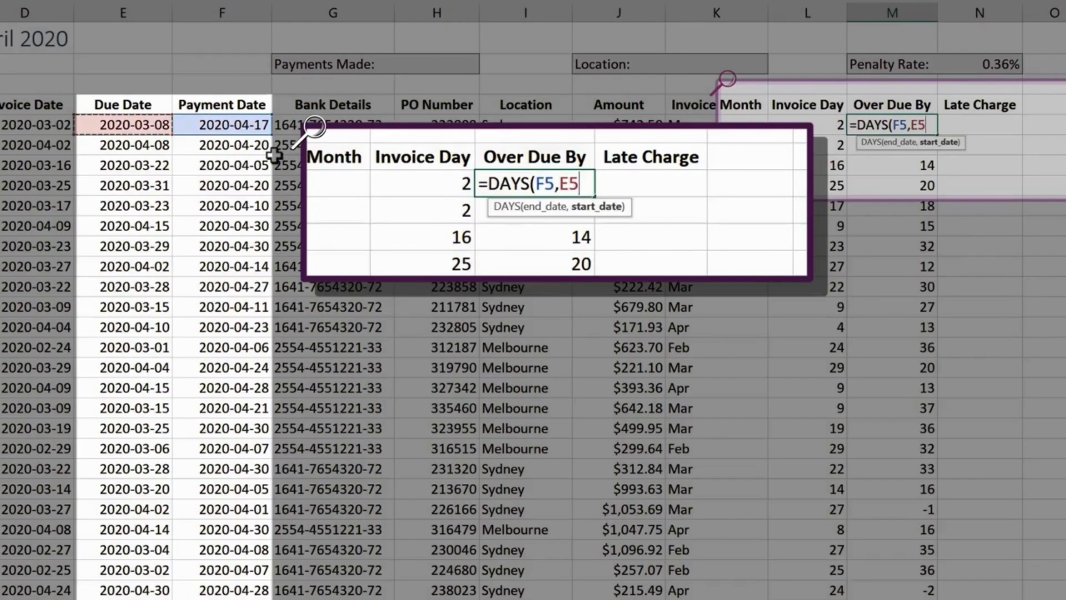
key(Return)
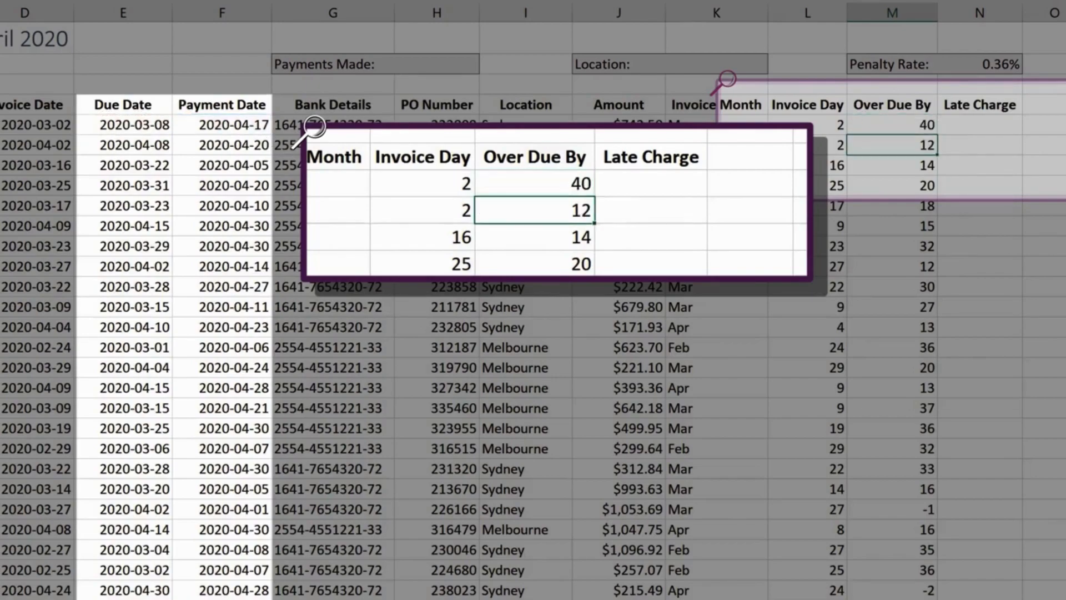
click(900, 123)
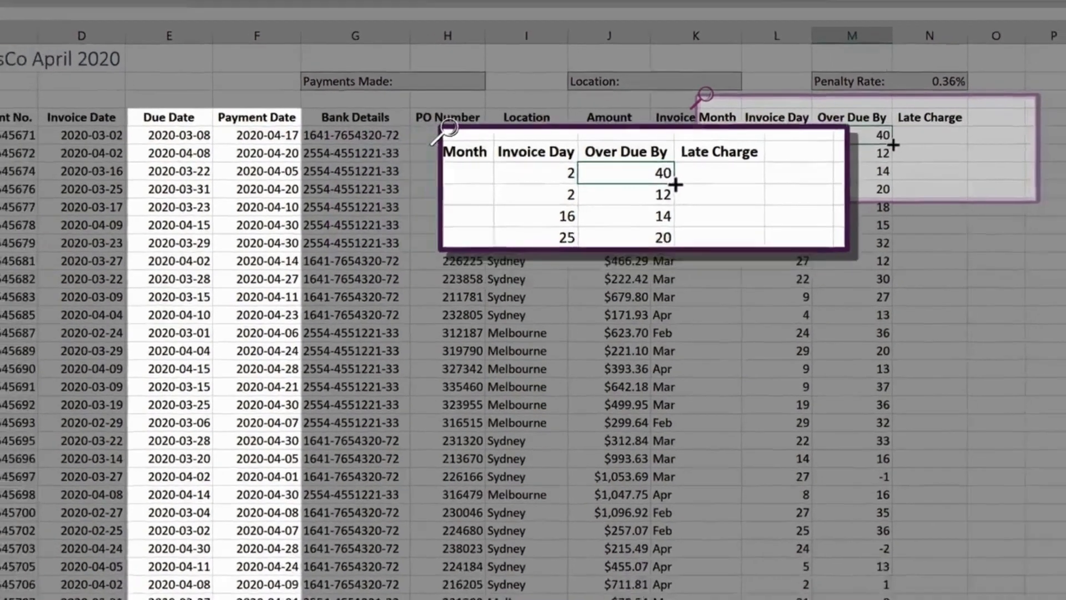
double_click(938, 134)
click(986, 145)
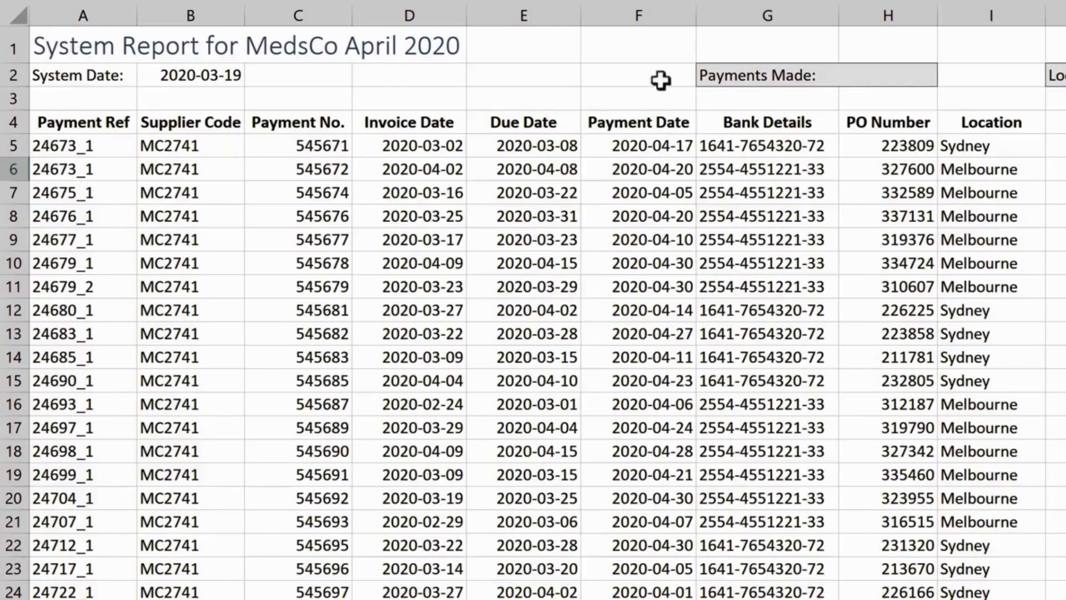
Insert a column before Payment Date and fill it from row 5 down with =TEXT(E5,"DDD") to give each due date's weekday
click(645, 17)
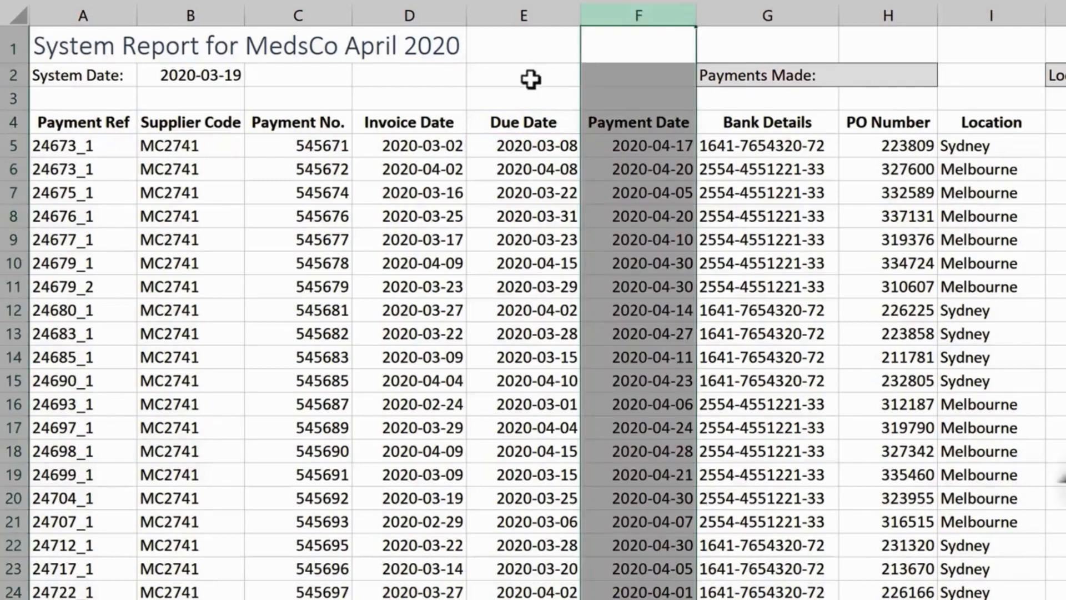
key(ctrl+shift+plus)
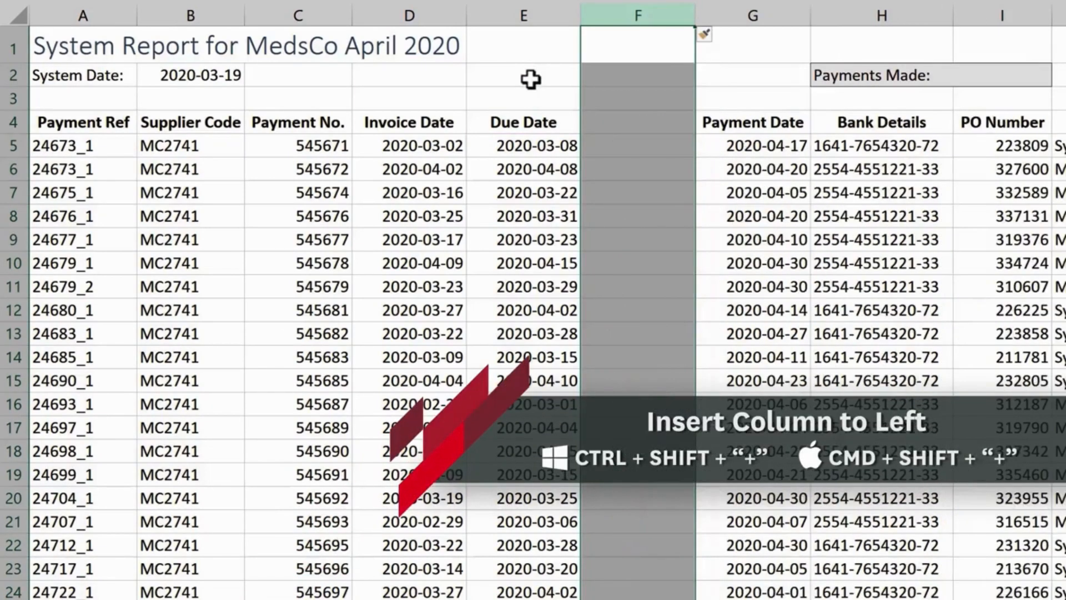
click(618, 142)
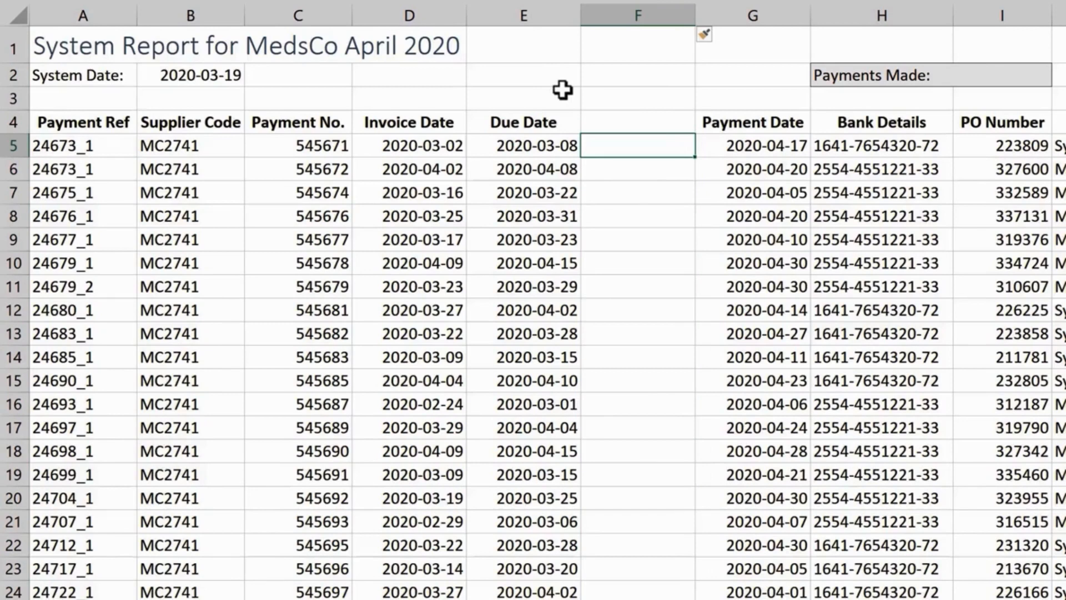
text(=tex)
key(Tab)
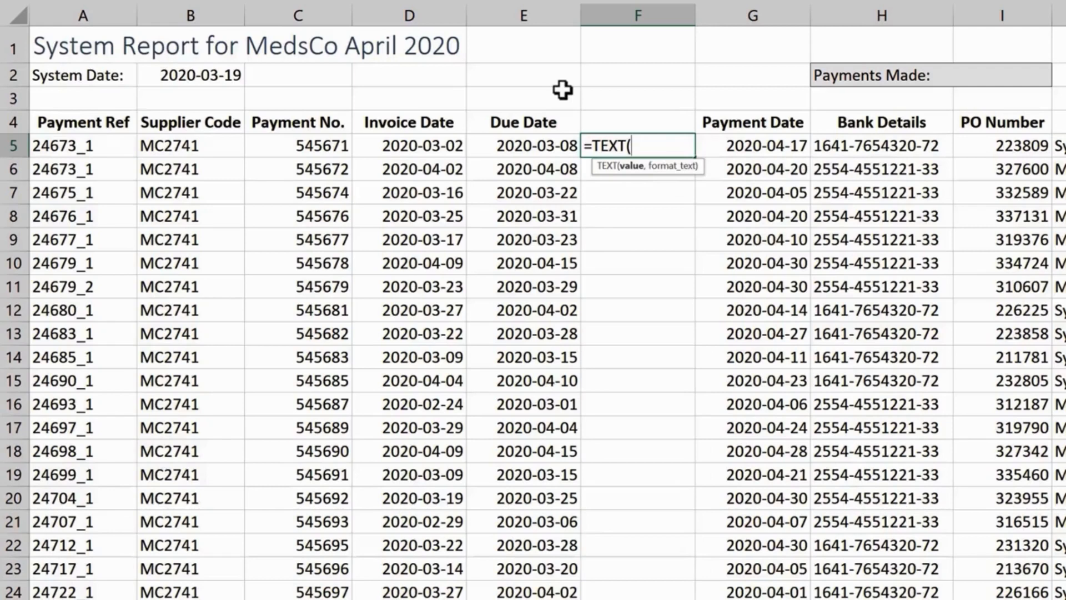
click(549, 144)
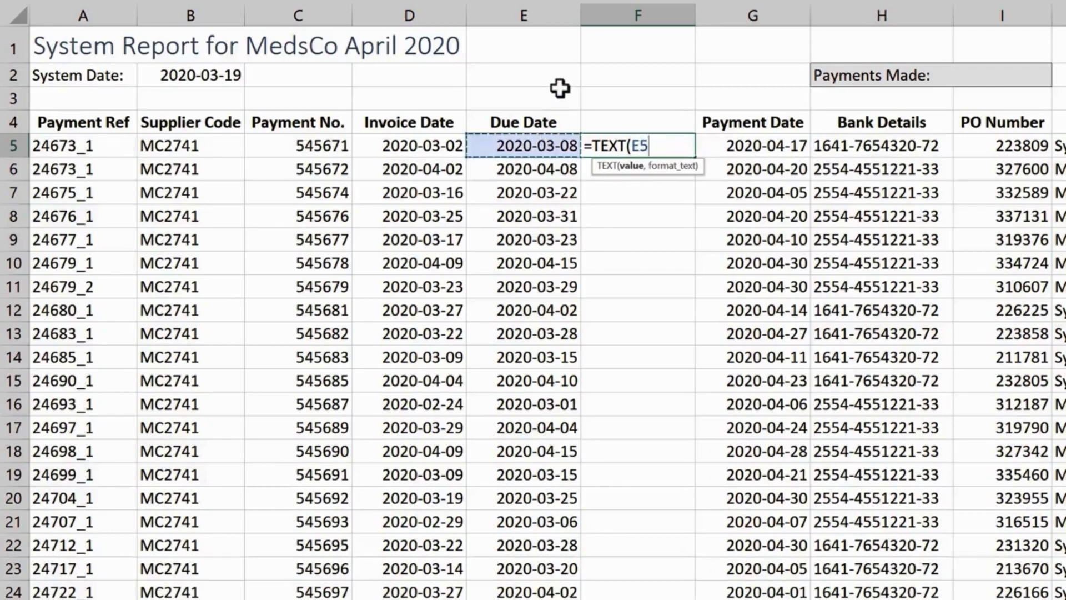
text(,")
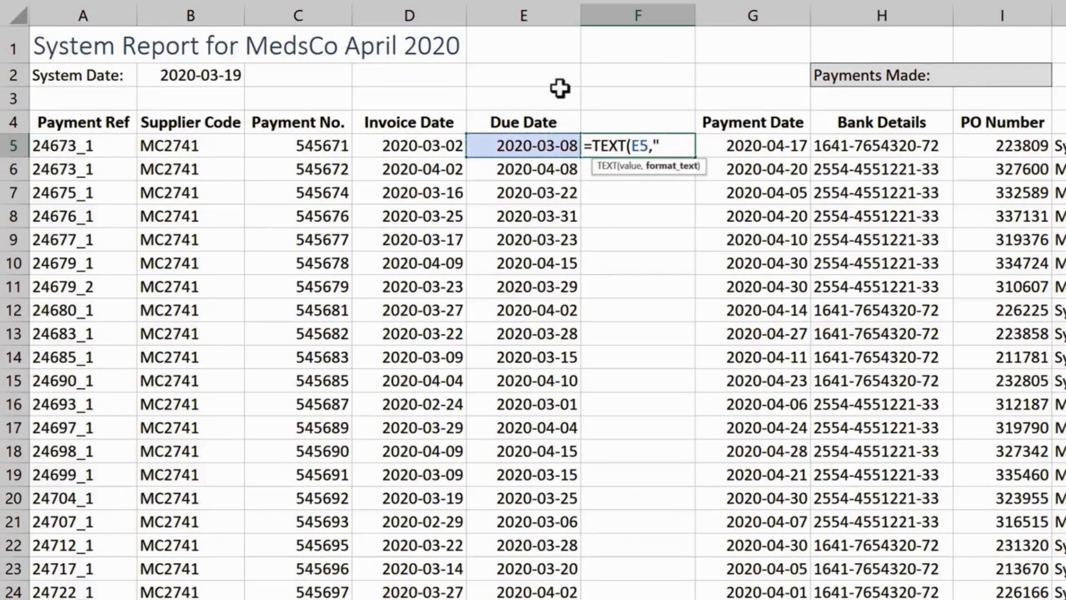
text(DDD")
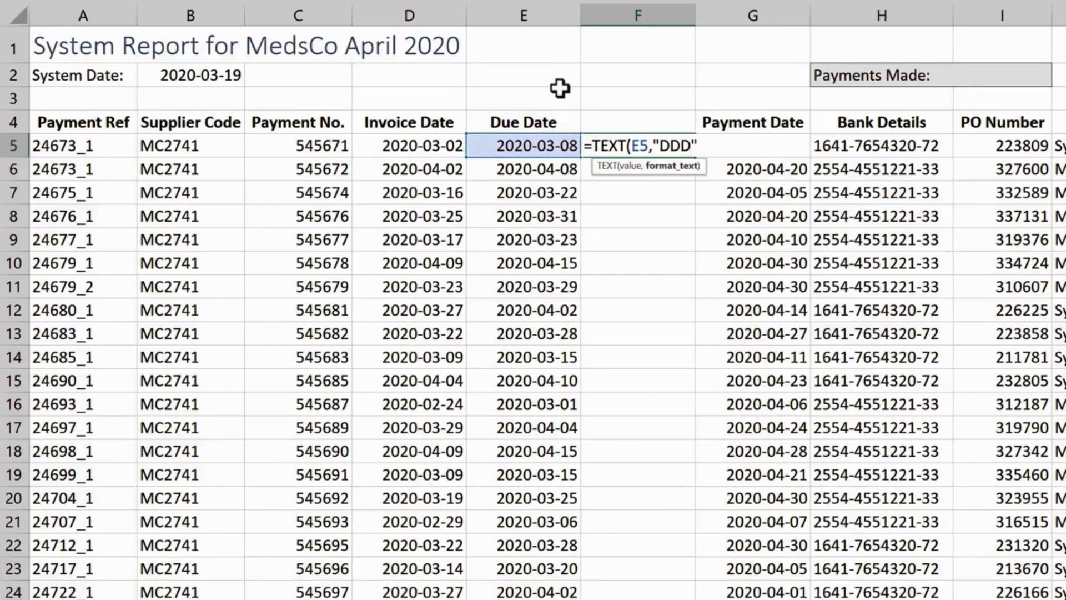
key(Return)
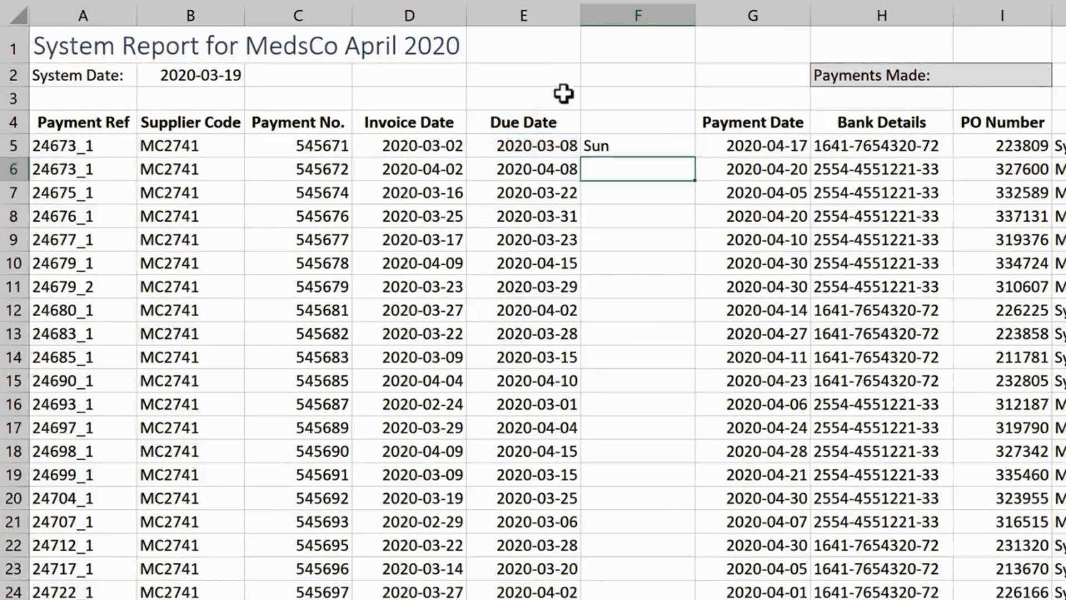
click(633, 139)
double_click(695, 158)
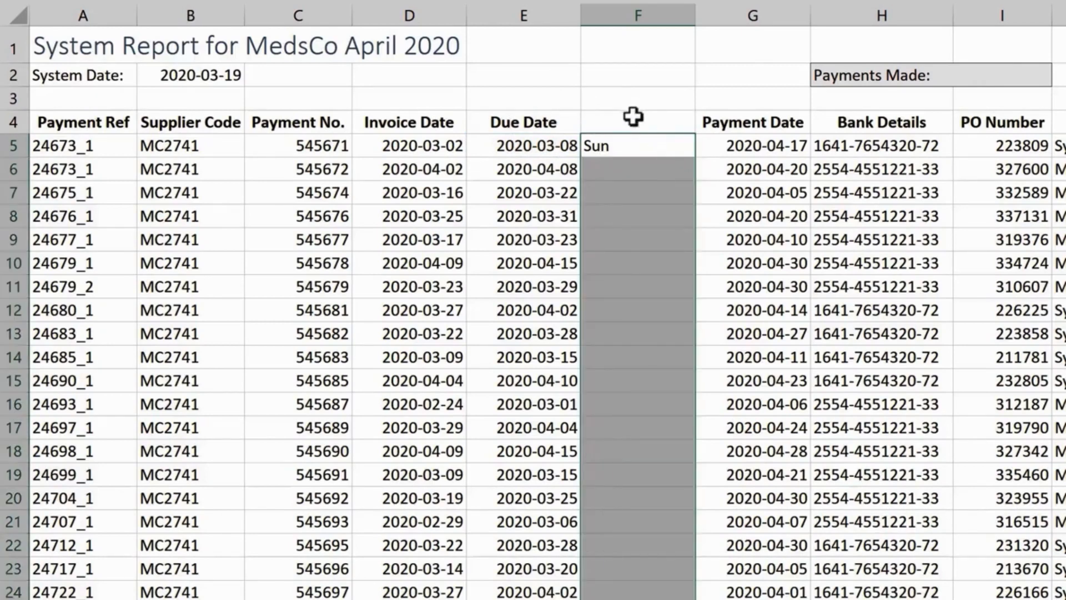
click(626, 113)
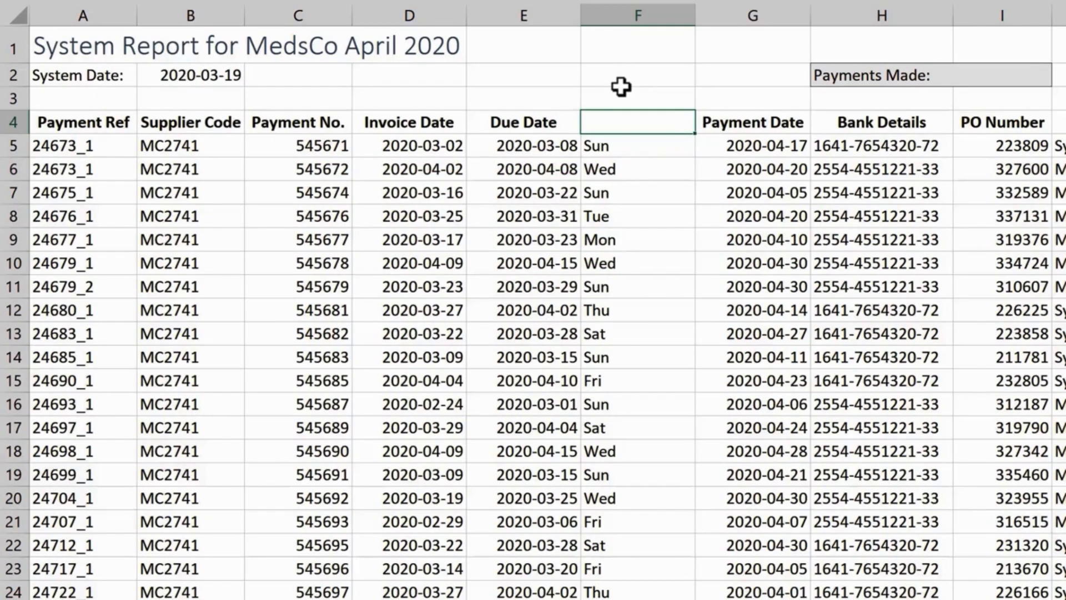
Replace the Due Date formula in E5 with =WORKDAY(D5,6) and fill it down the column
click(549, 142)
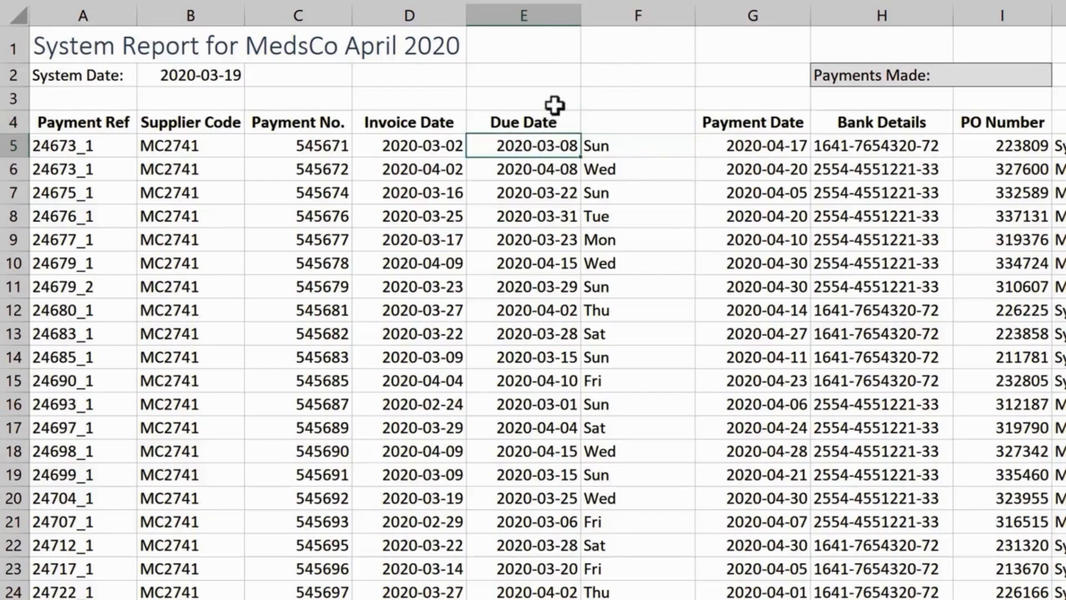
text(=)
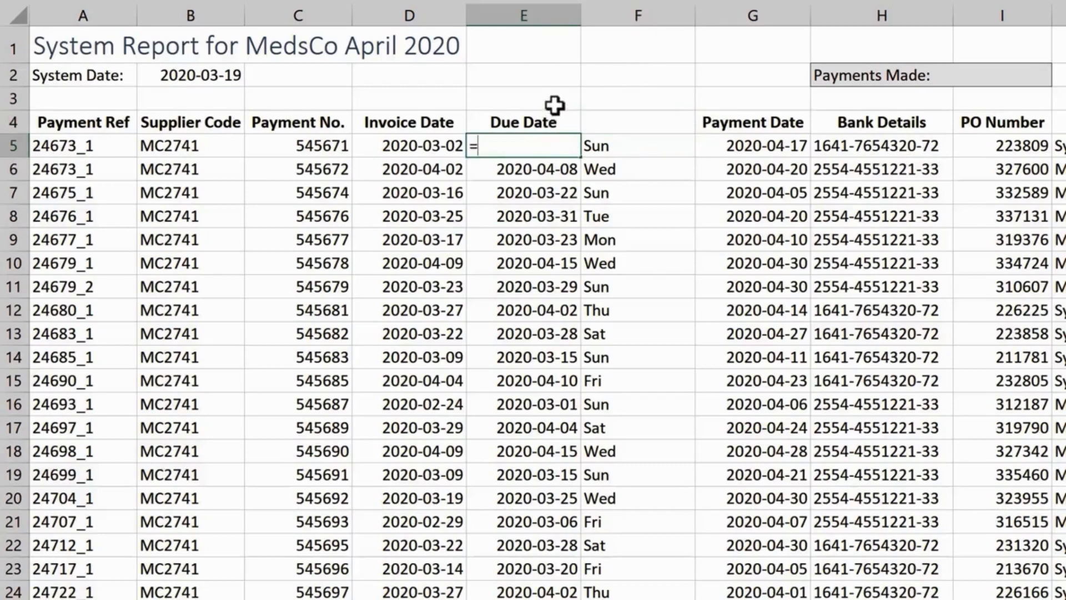
text(work)
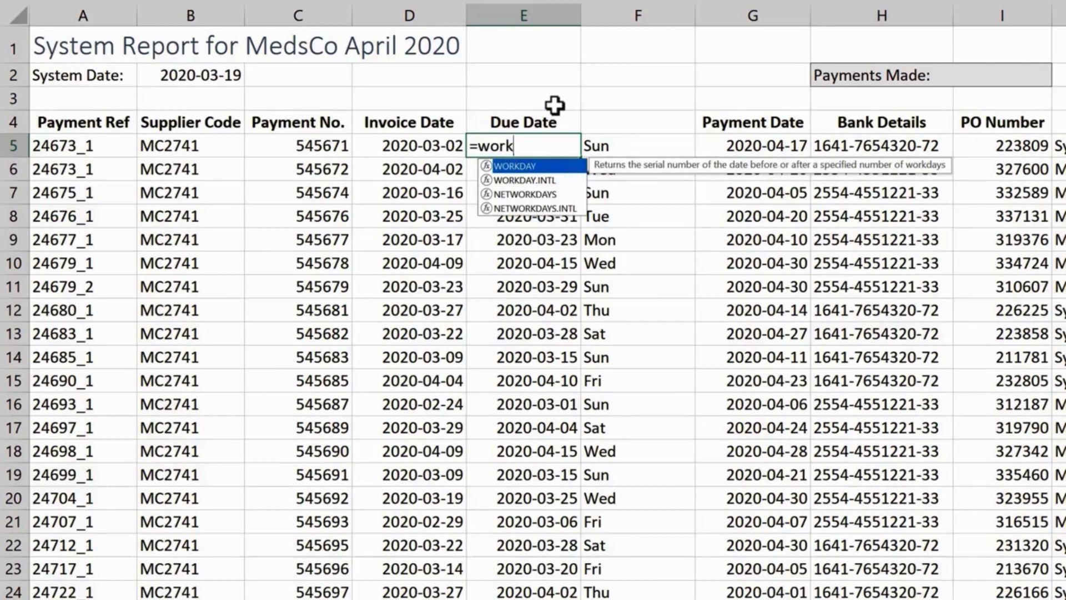
key(Tab)
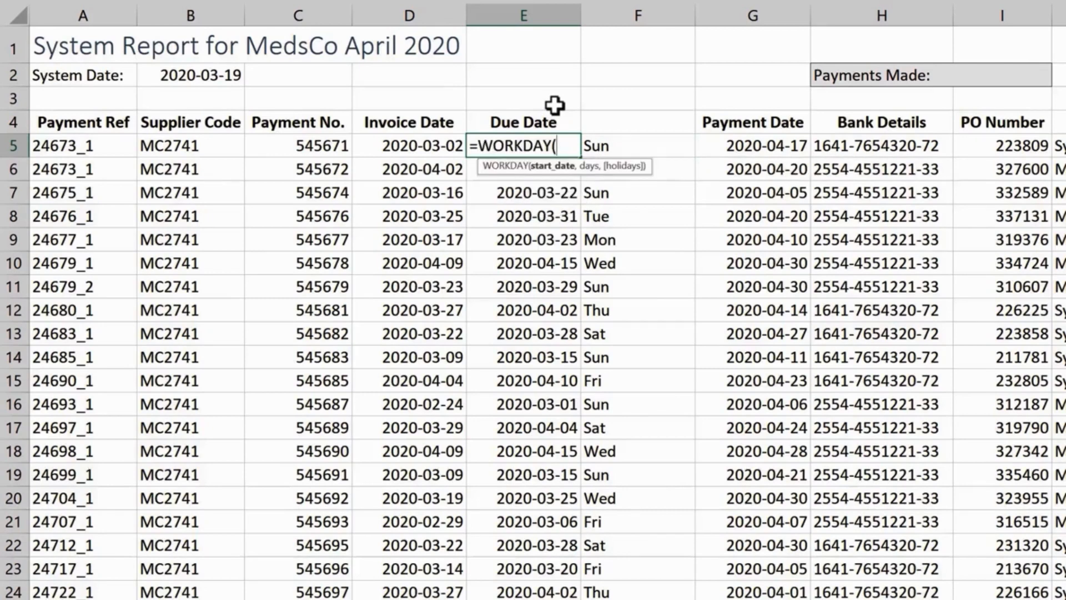
click(444, 149)
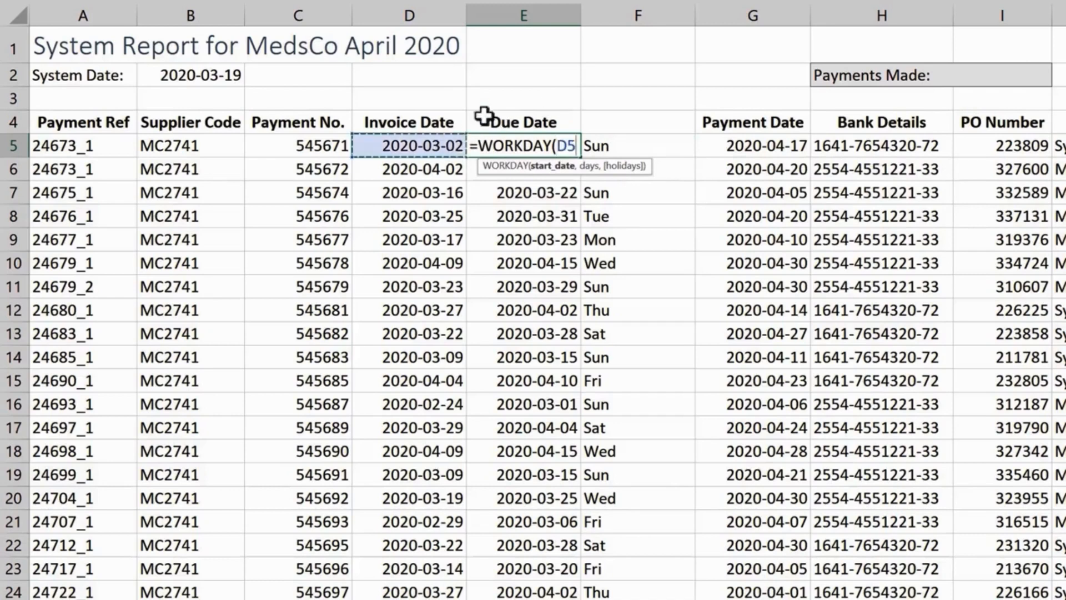
text(,)
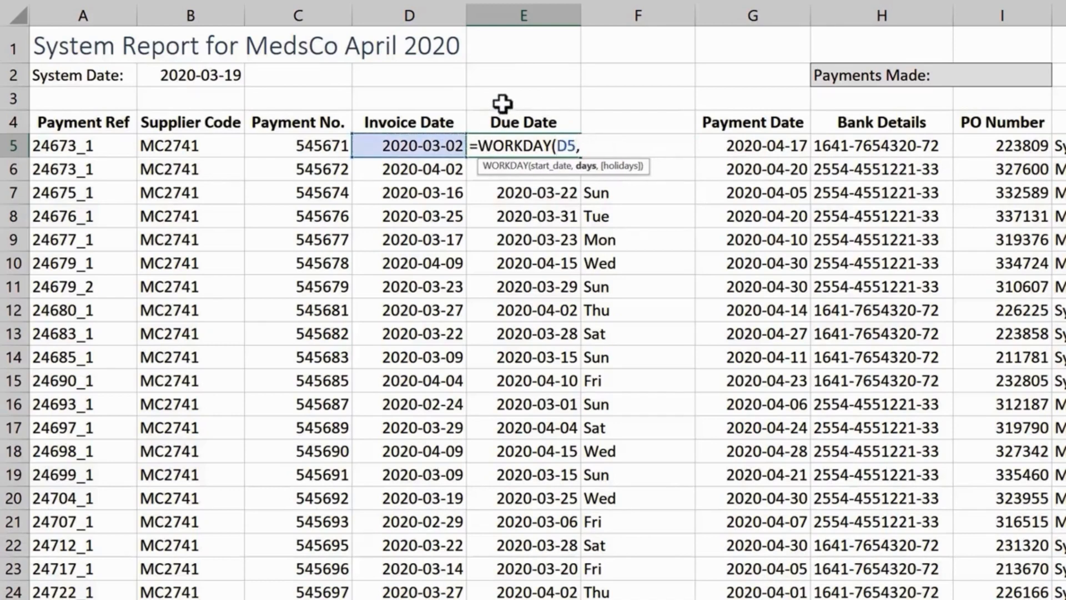
text(6)
text())
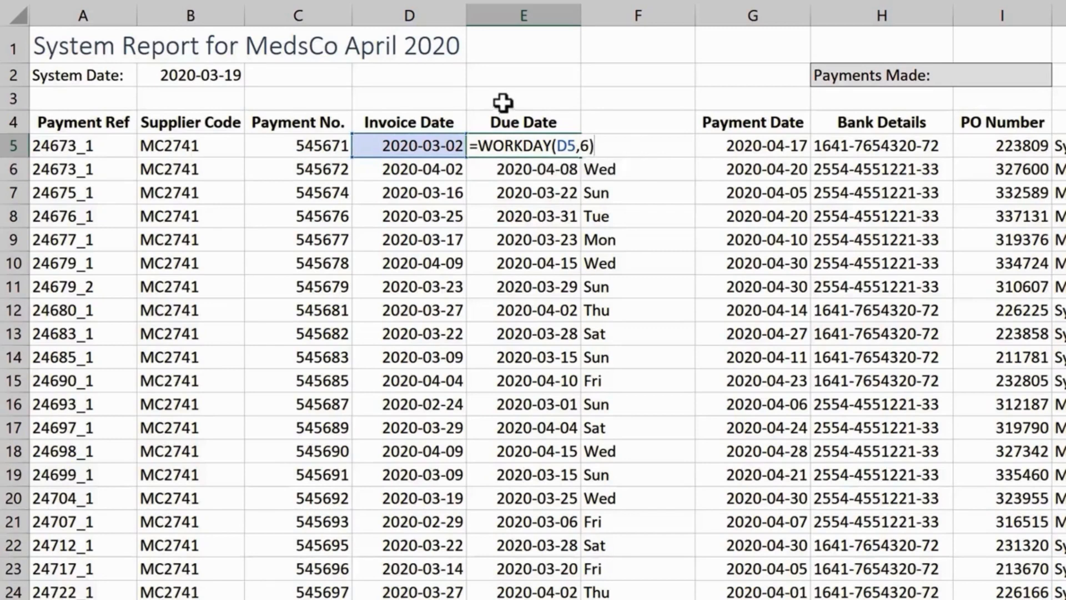
key(Return)
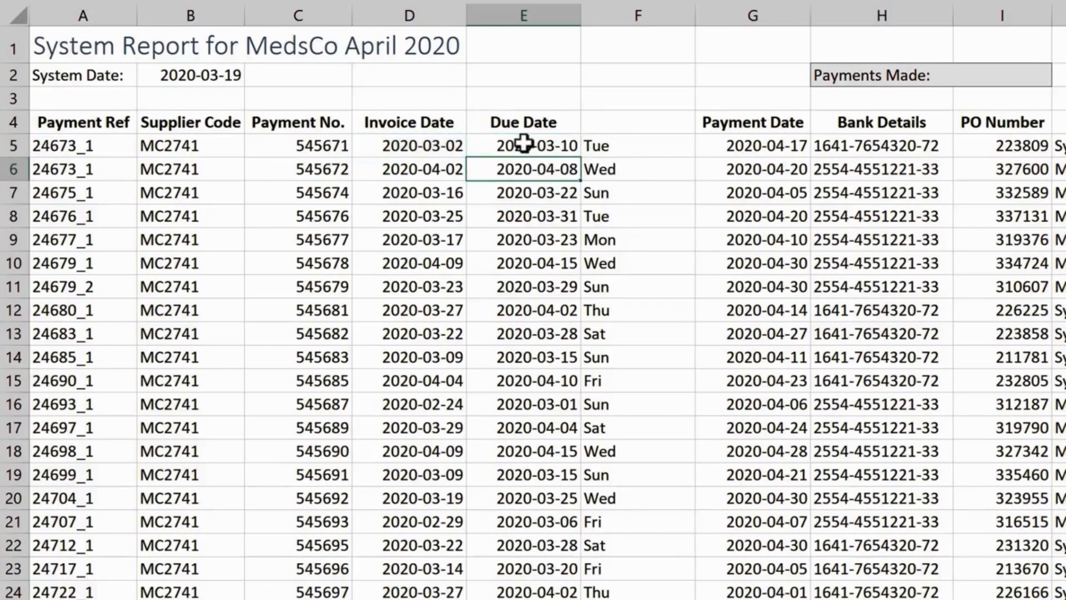
click(542, 147)
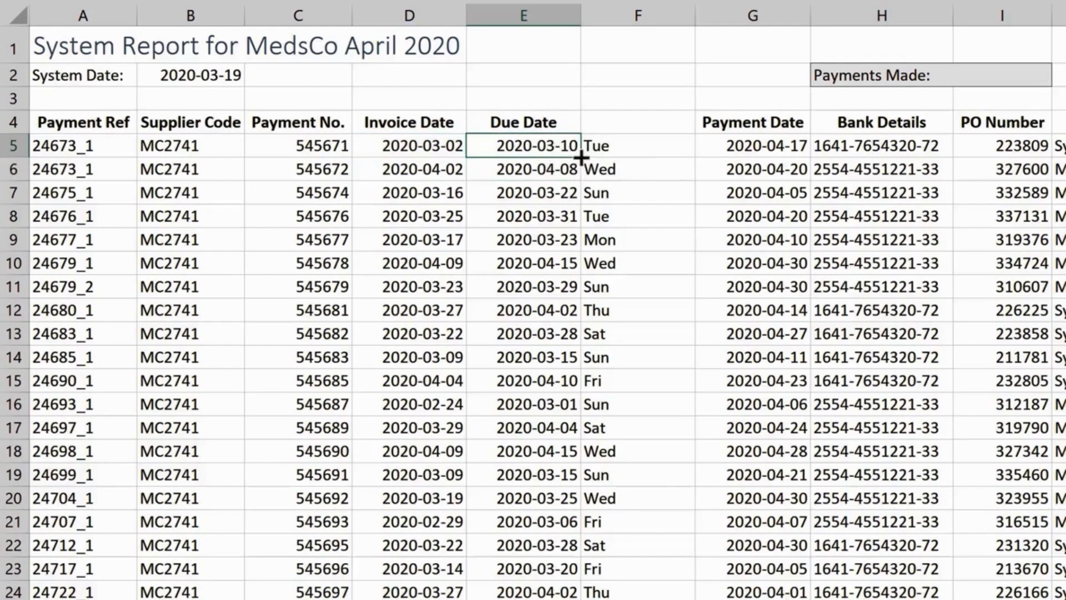
double_click(579, 157)
click(561, 101)
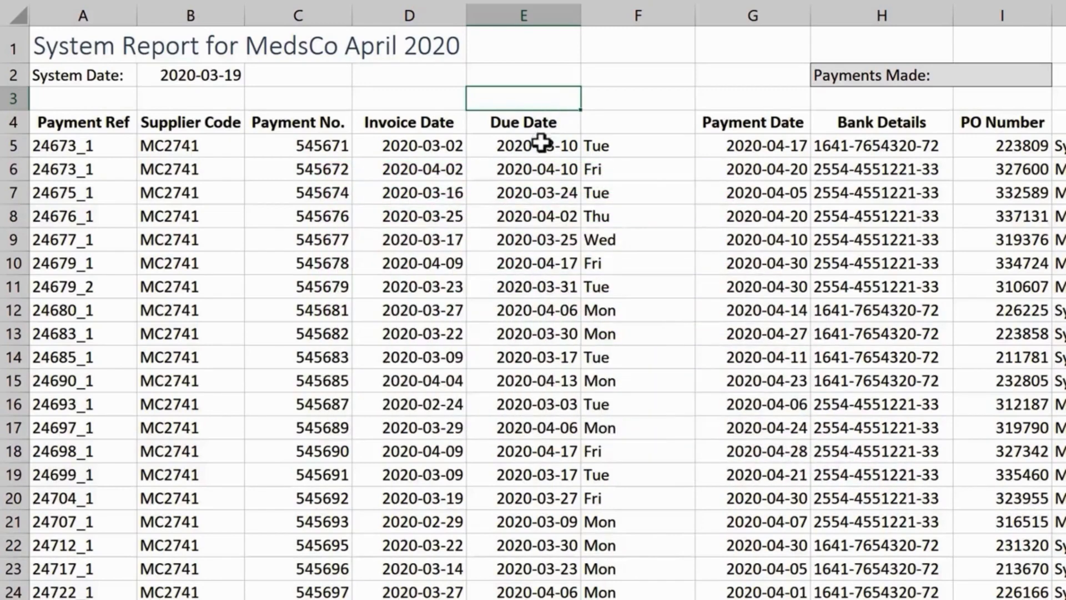
Replace the Due Date formula in E5 with =WORKDAY.INTL(D5,6,"0100001"), treating Tuesdays and Sundays as non-working days
key(Down)
key(Down)
text(=work)
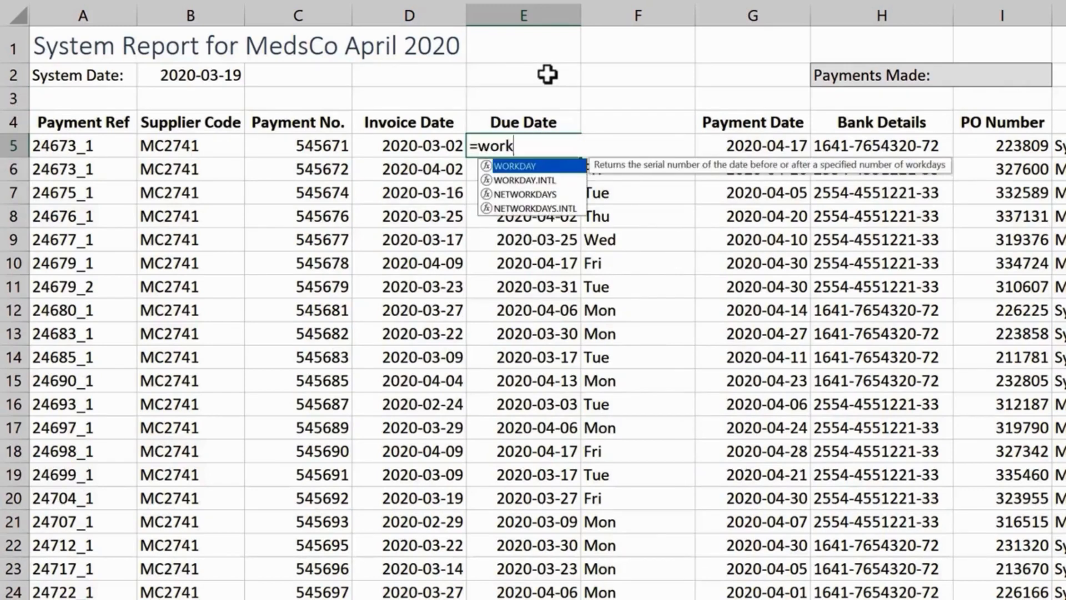
key(Down)
key(Tab)
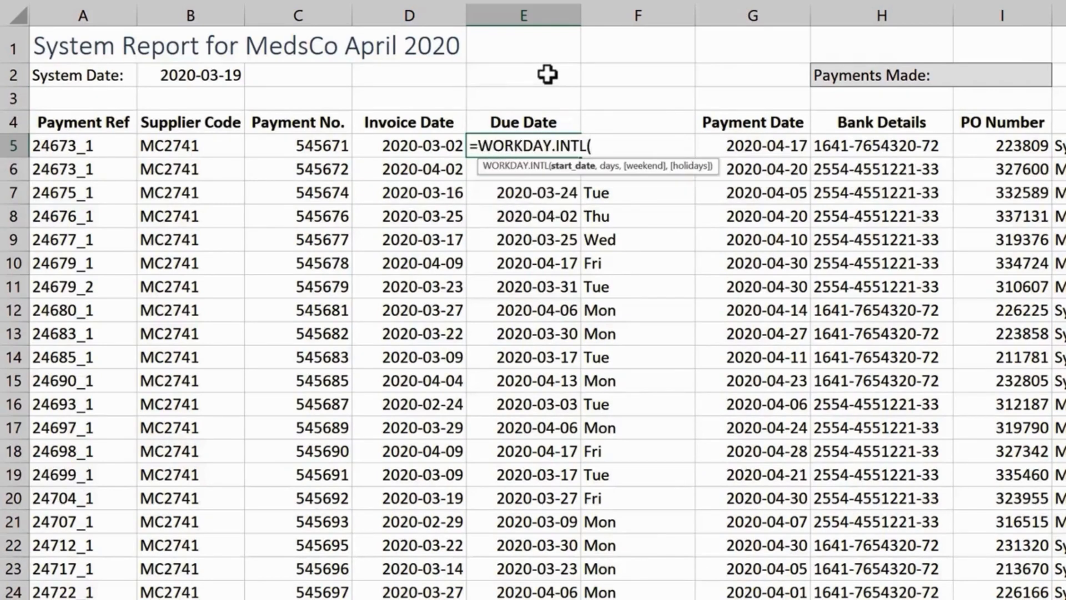
click(449, 146)
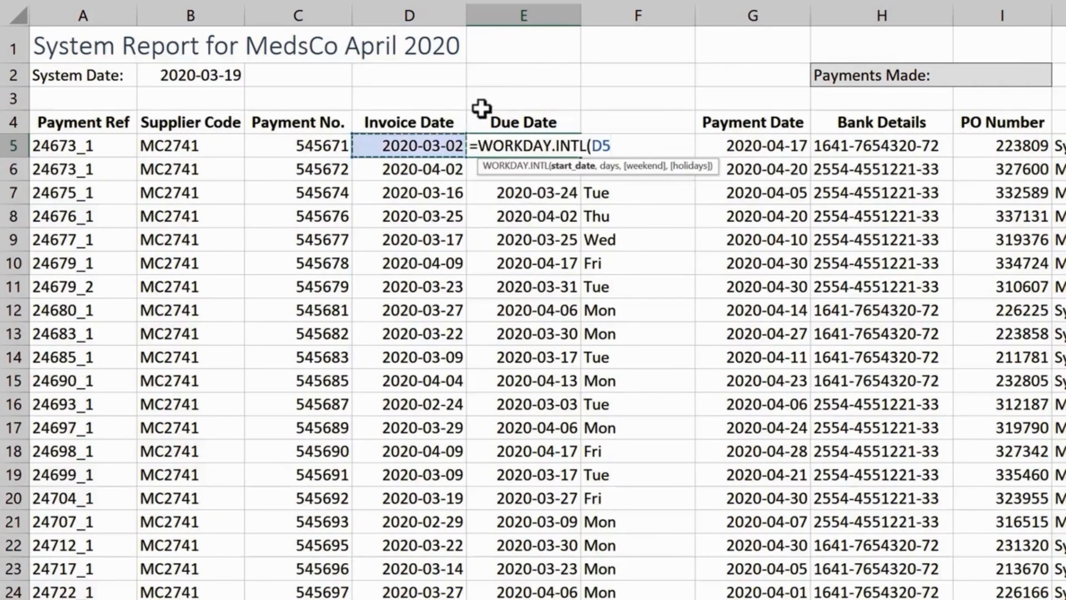
text(,6,)
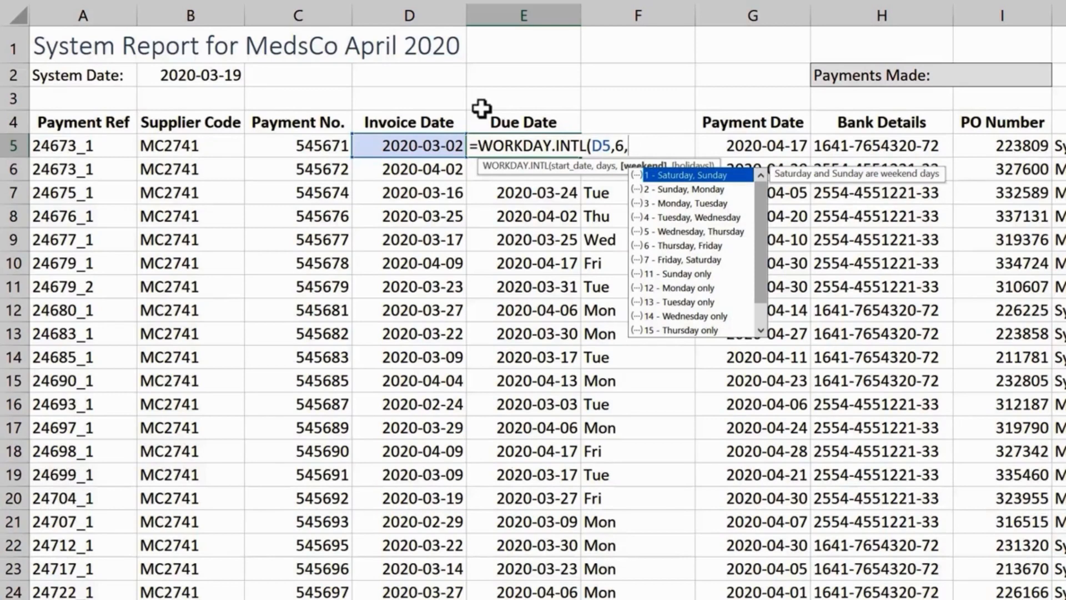
text(")
text(010000)
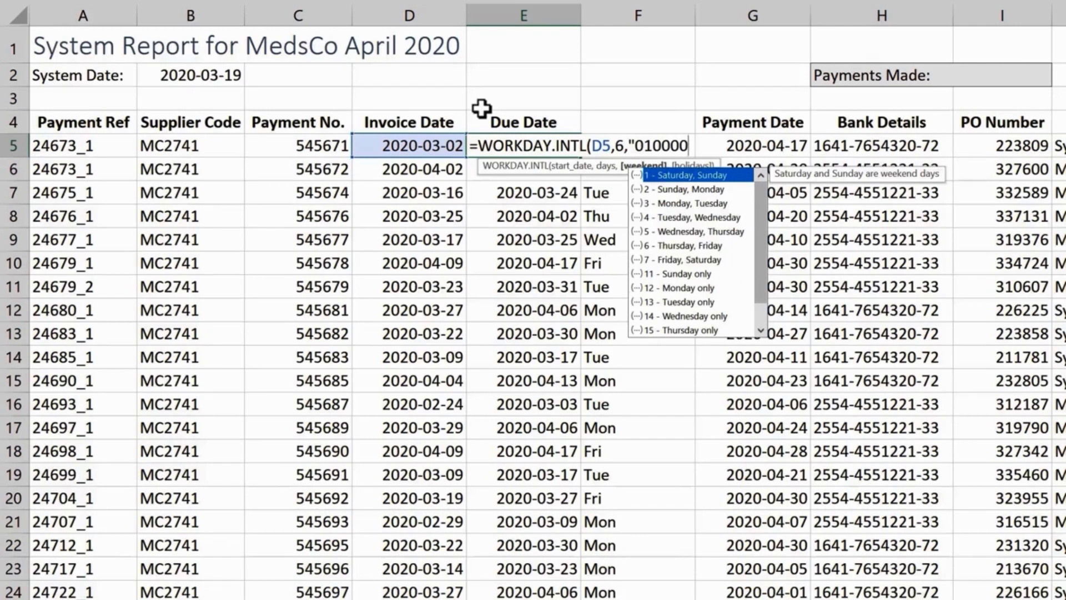
text(1)
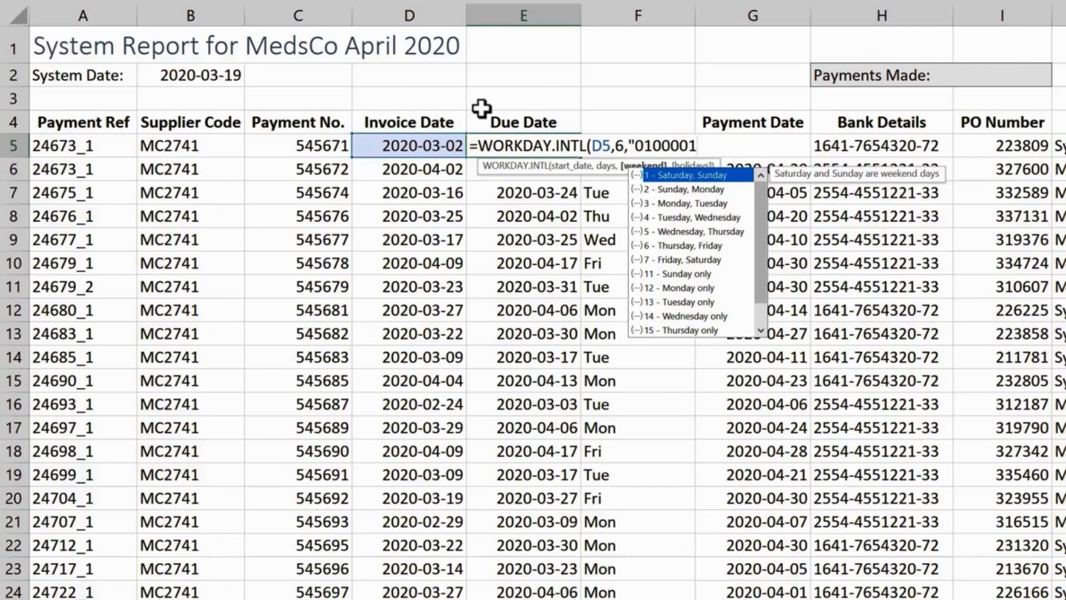
text(")
text())
key(Return)
Fill the WORKDAY.INTL formula from E5 down the whole Due Date column
key(Up)
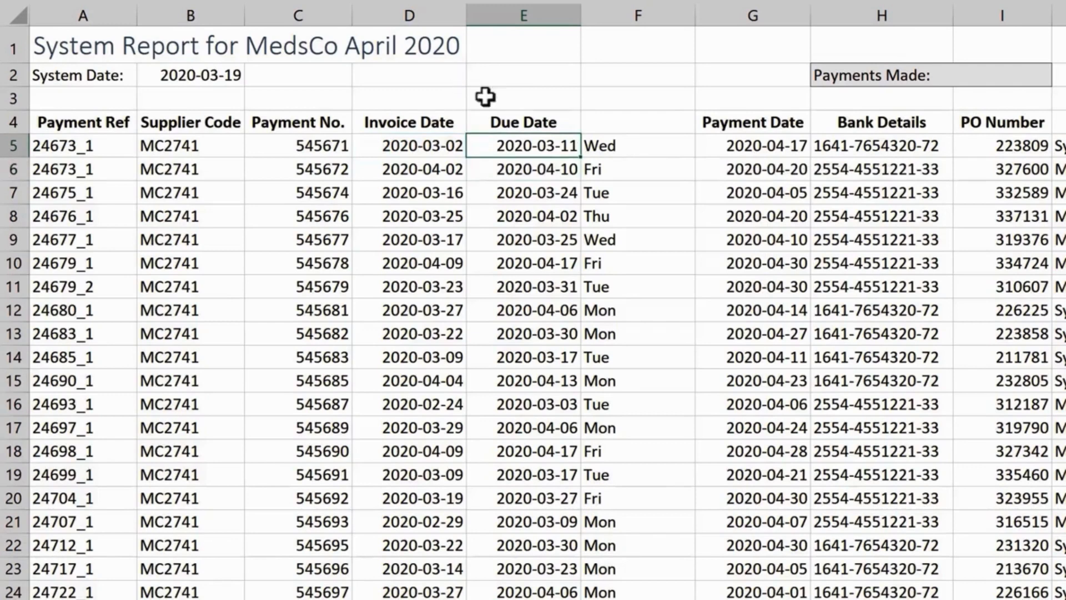
double_click(580, 155)
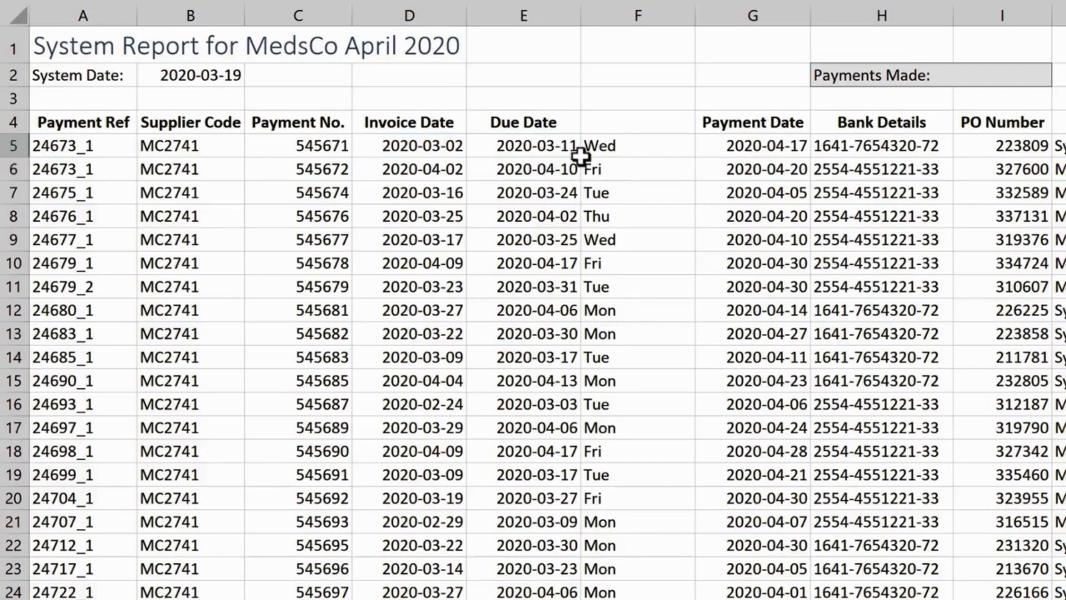
click(576, 151)
double_click(582, 158)
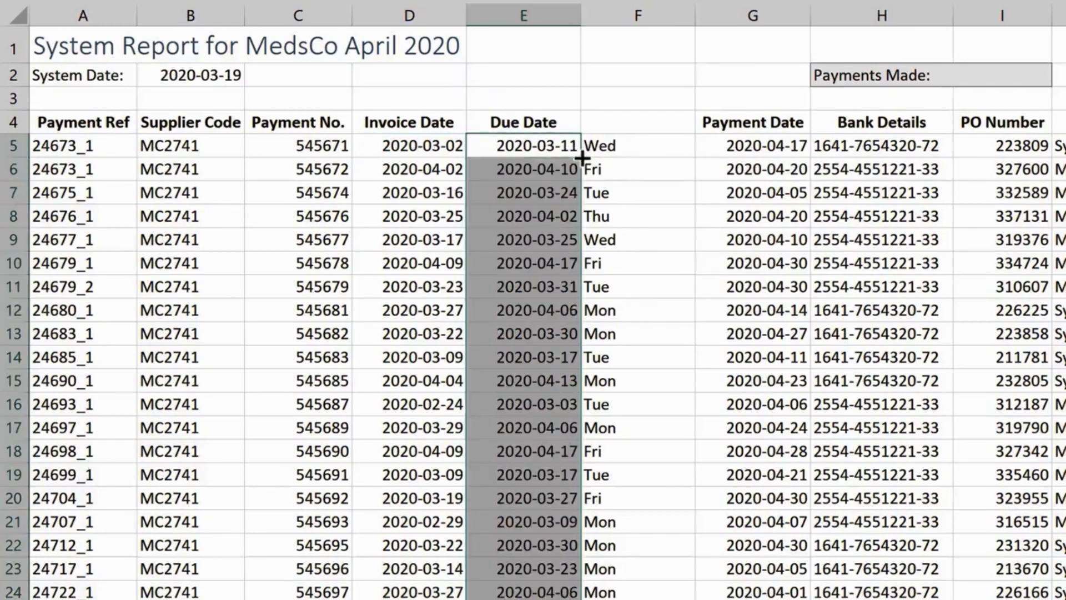
click(565, 104)
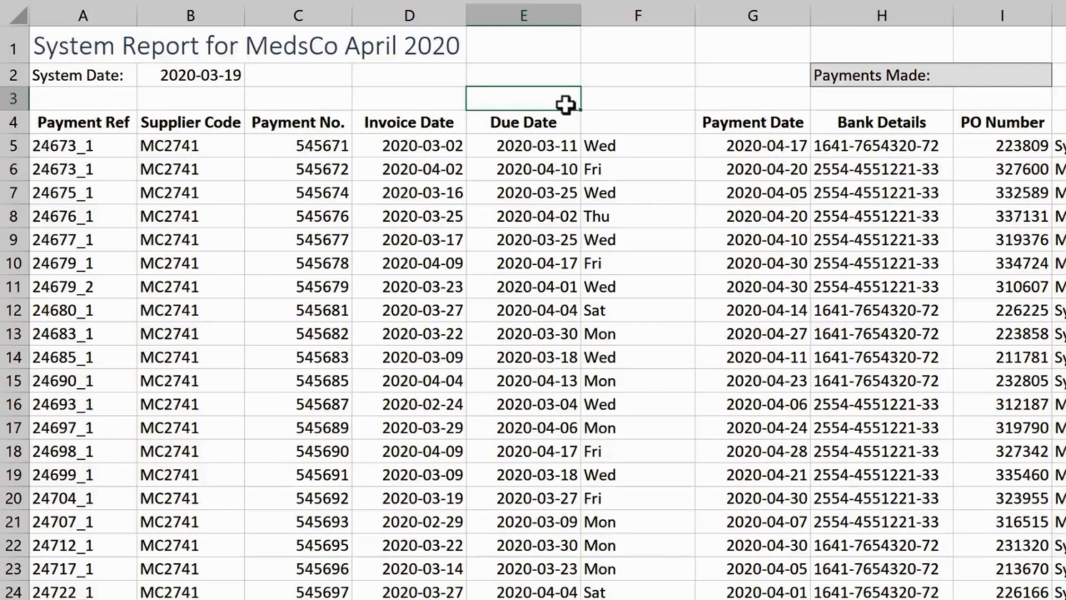
Add DATE(2020,4,10) as the holidays argument of the WORKDAY.INTL formula in E6
click(548, 168)
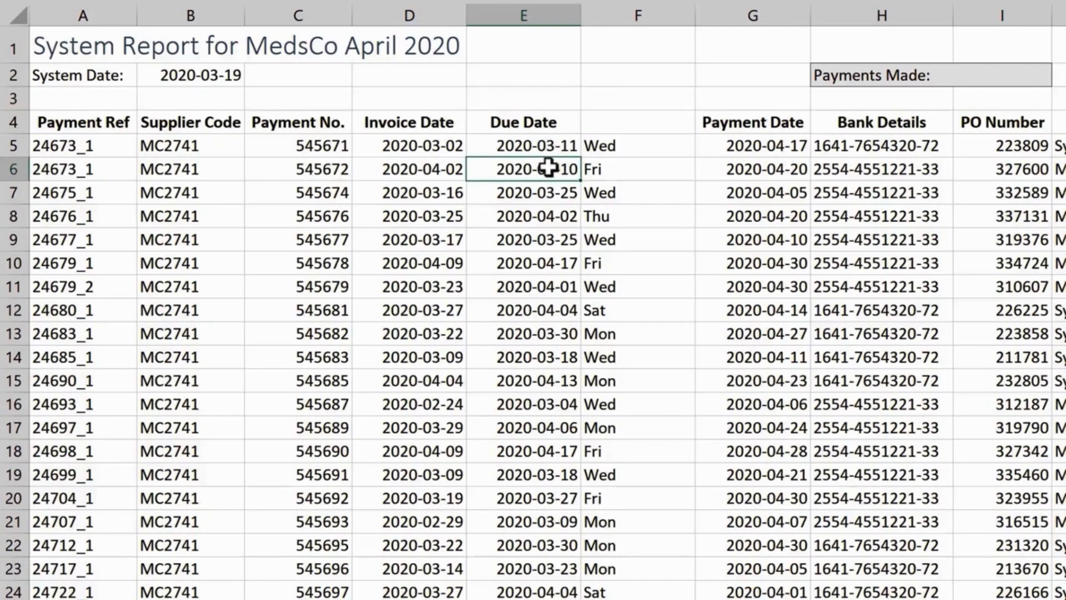
double_click(548, 168)
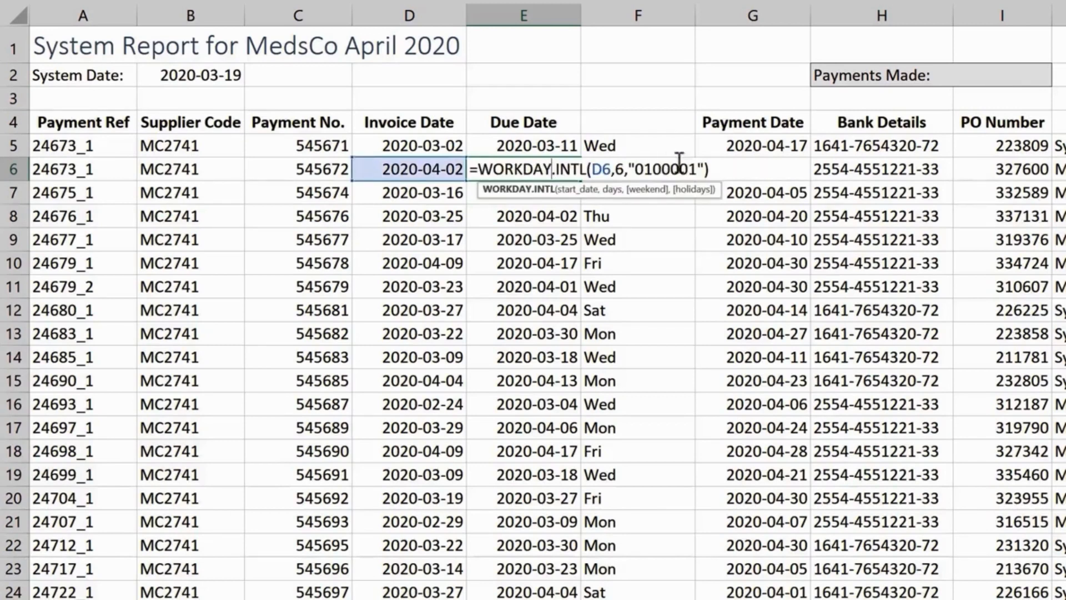
click(704, 168)
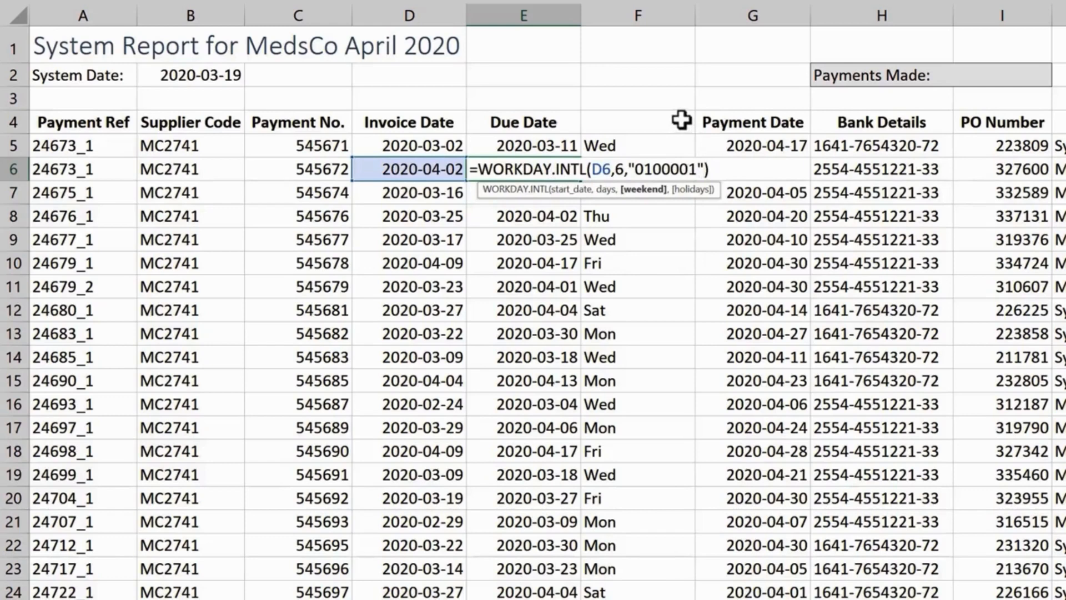
text(,)
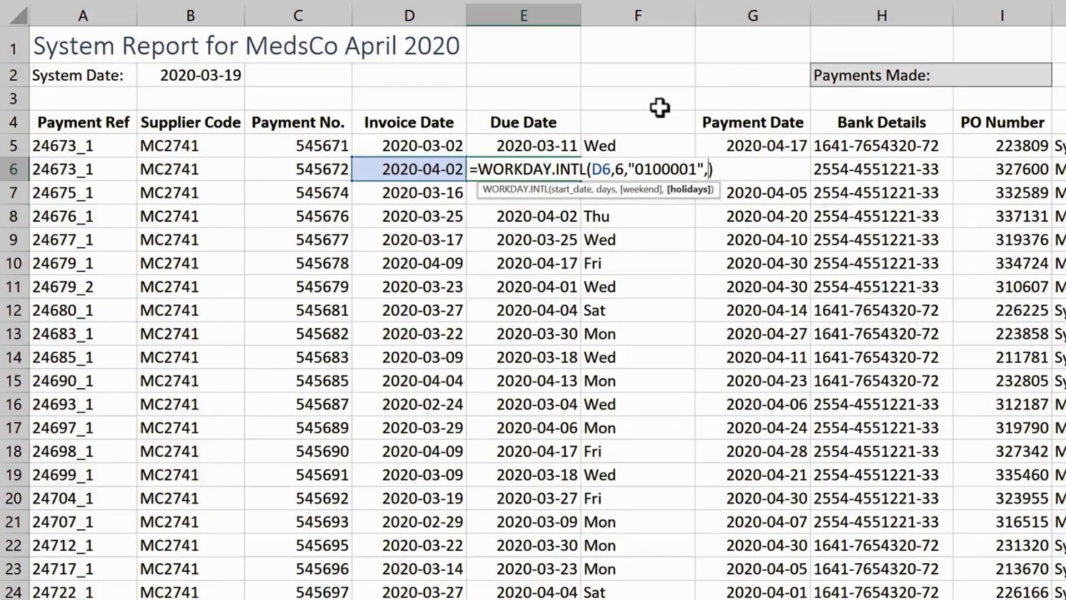
text(date()
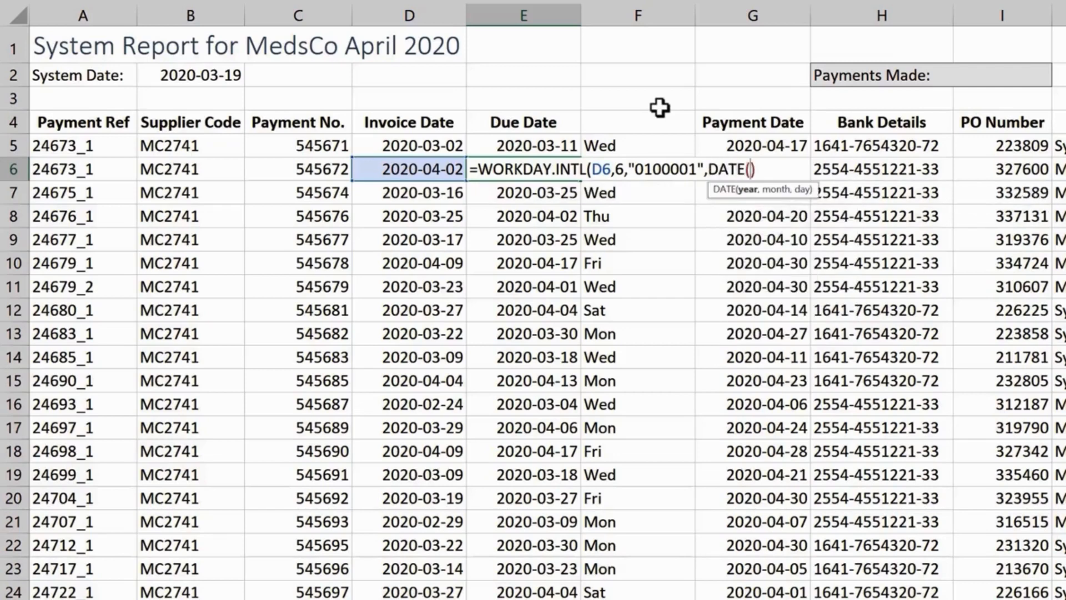
text(2020,4)
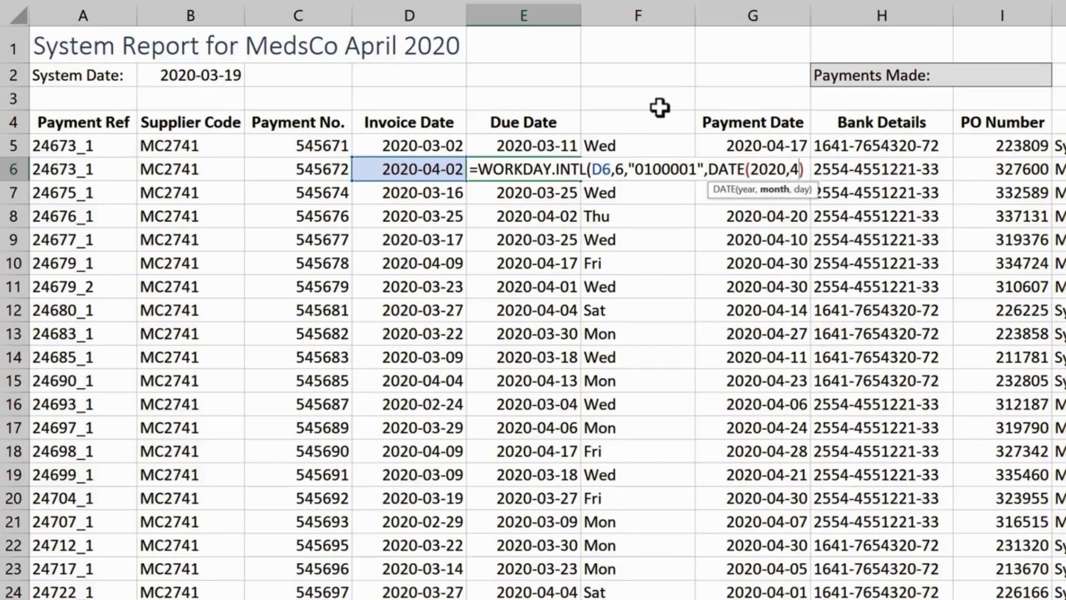
text(,10)
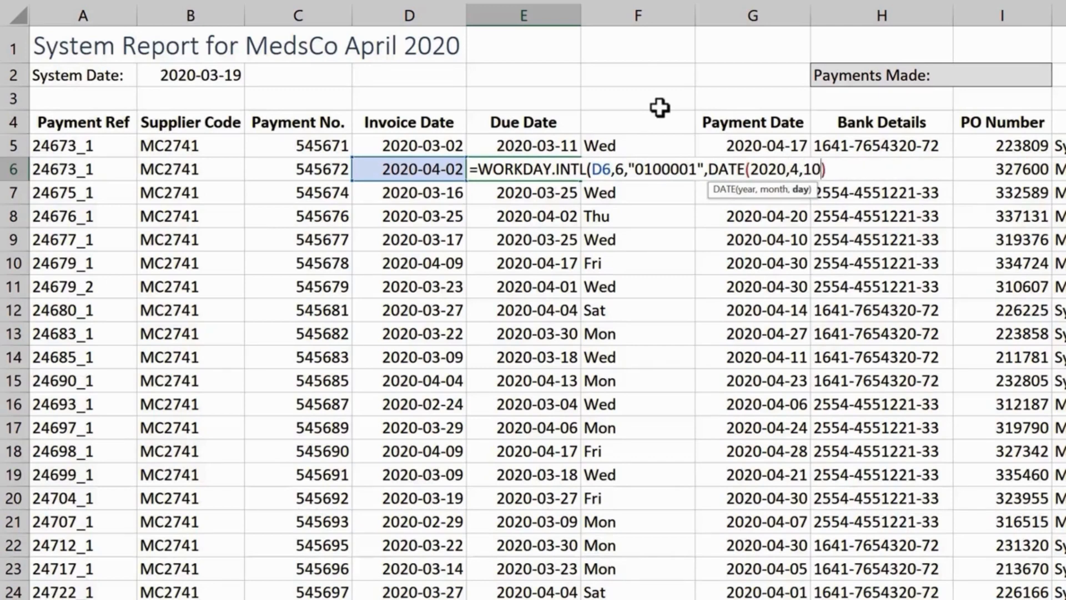
key(Right)
text())
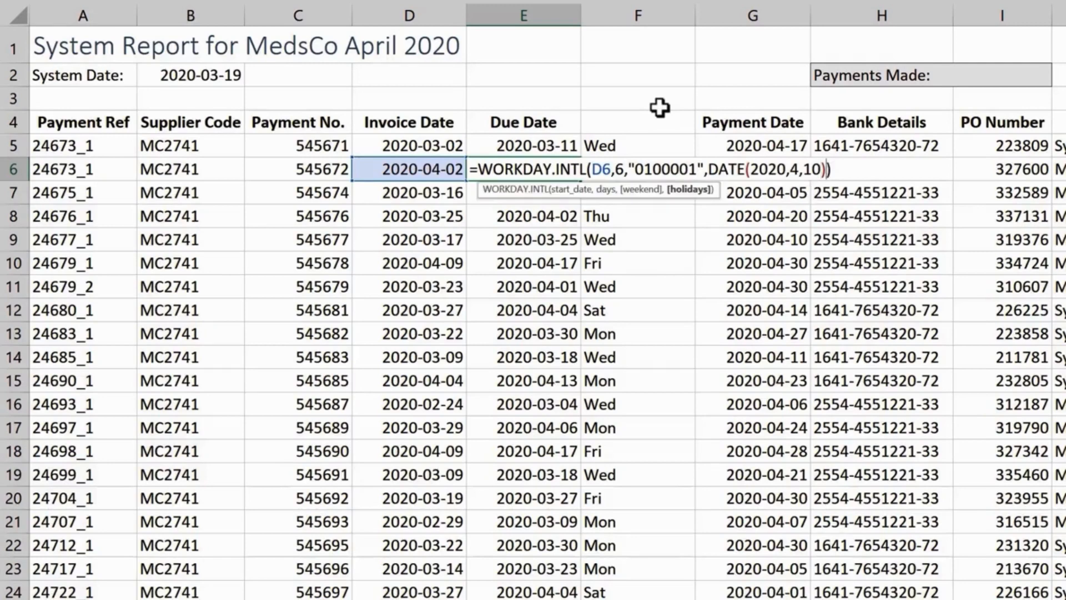
key(Return)
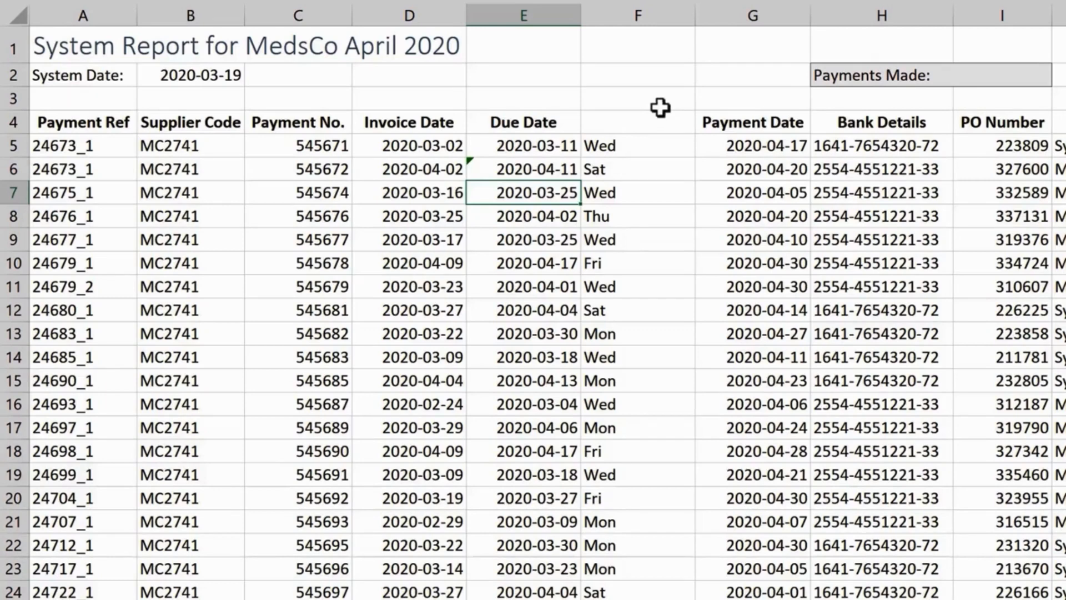
Add the holiday dates A4:A15 from the NSW Holidays 2020 sheet (Holidays) as the holidays argument of the WORKDAY.INTL formula in E5
click(551, 144)
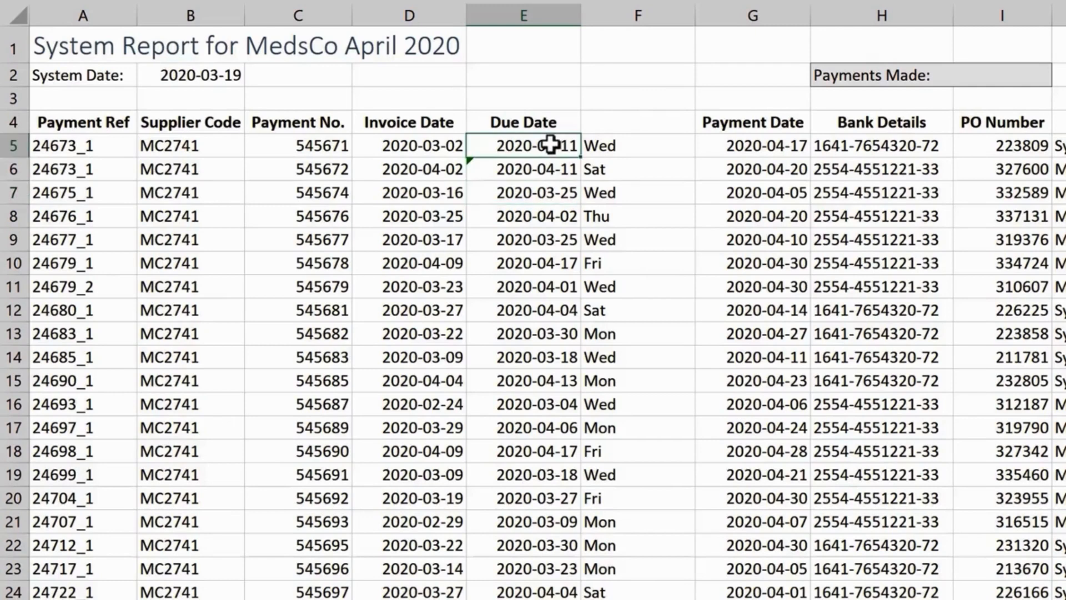
double_click(551, 144)
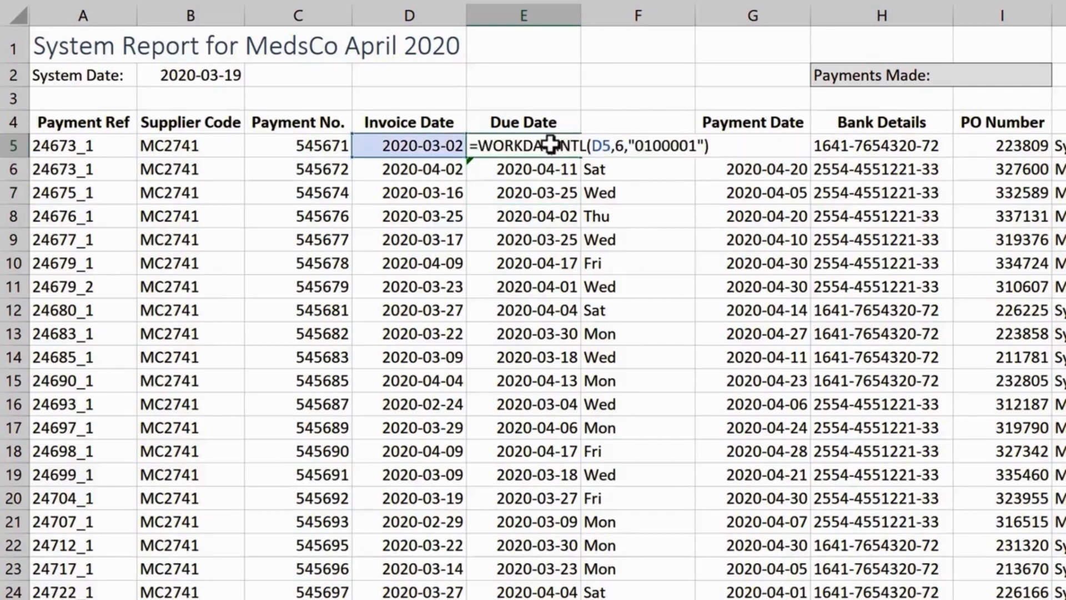
click(704, 145)
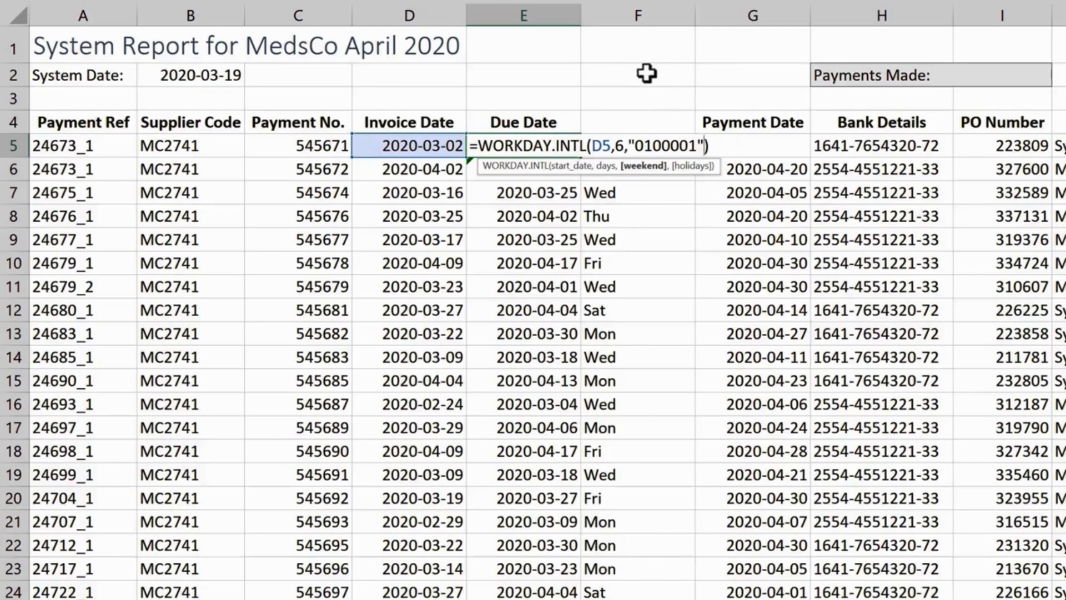
text(,)
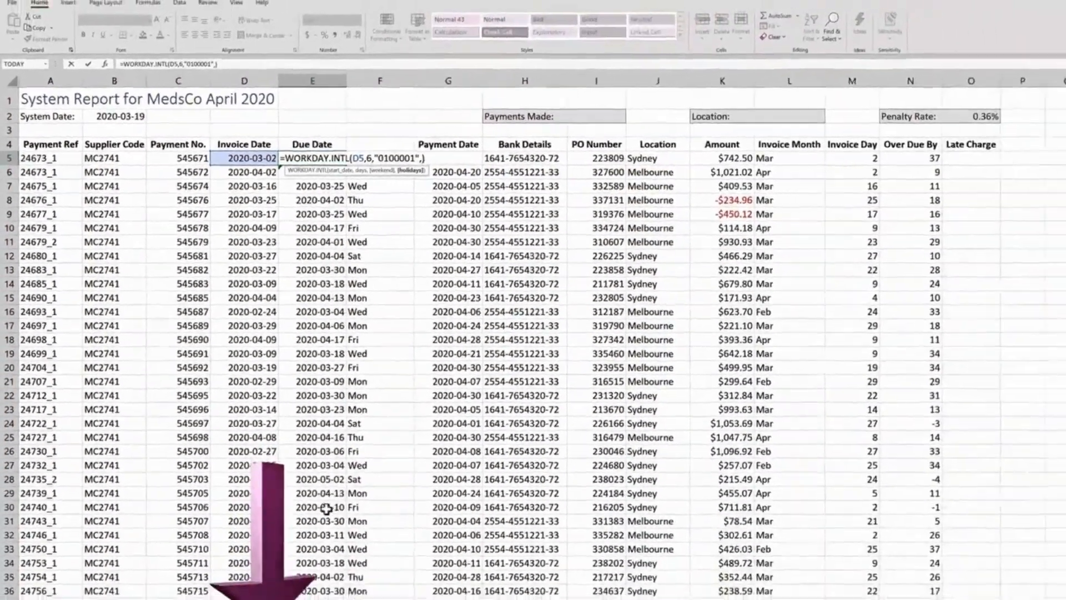
click(250, 587)
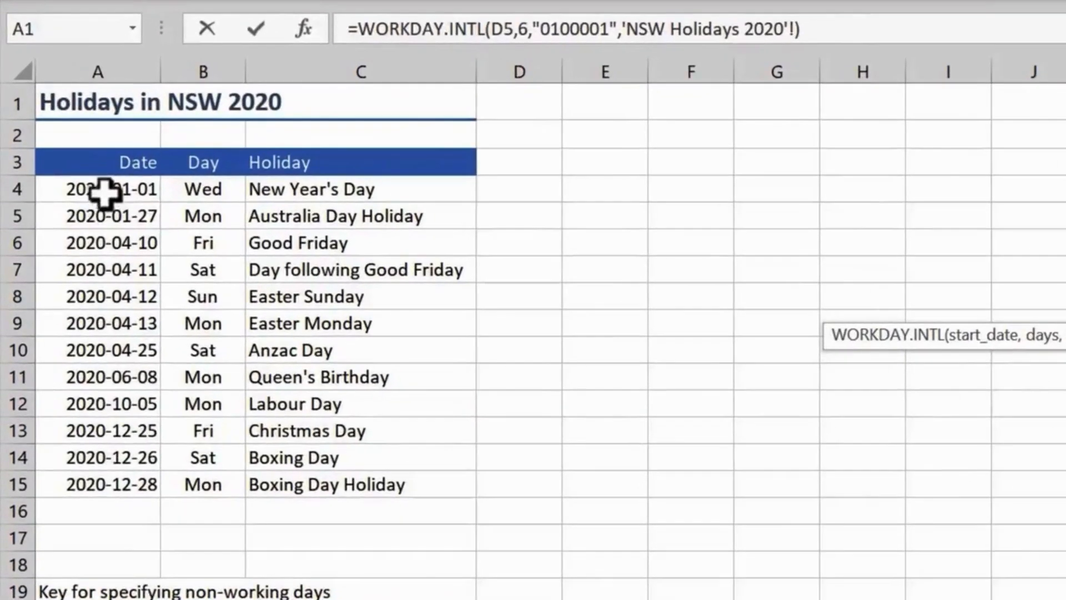
drag(37, 138, 44, 236)
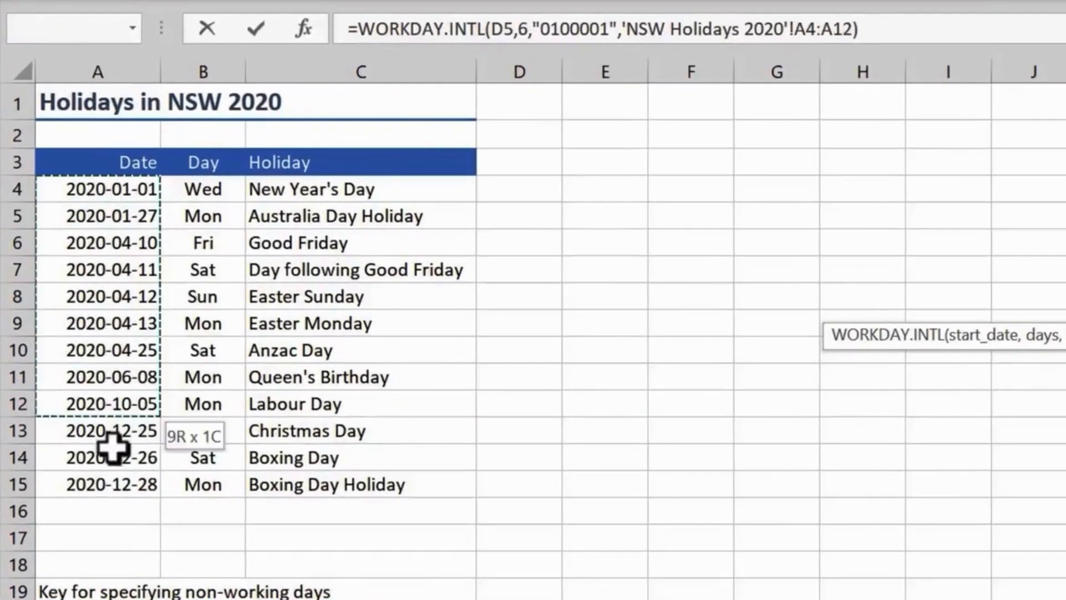
drag(113, 447, 111, 481)
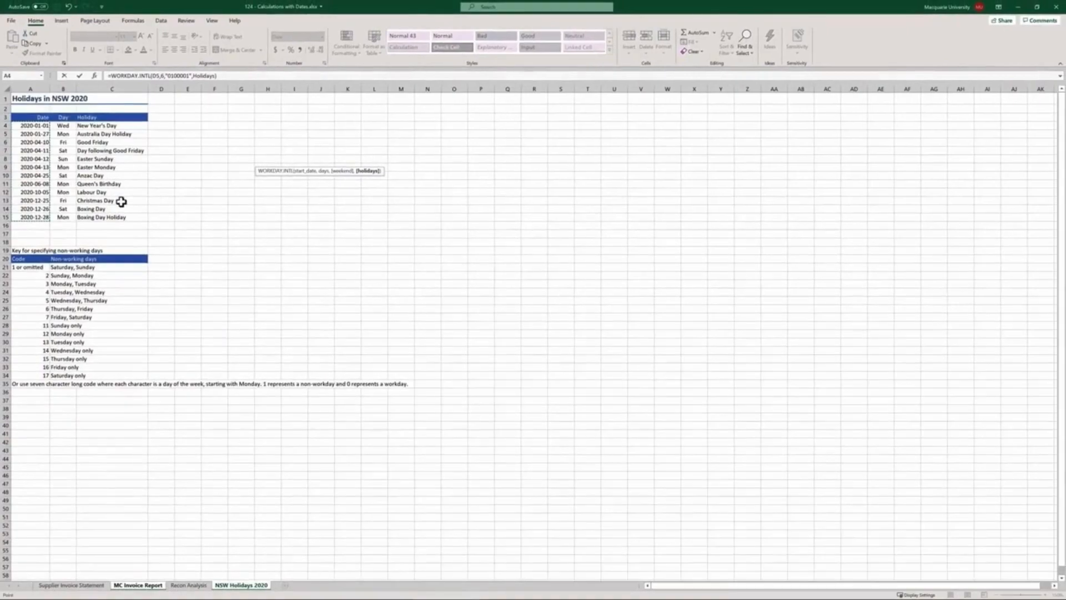
key(Return)
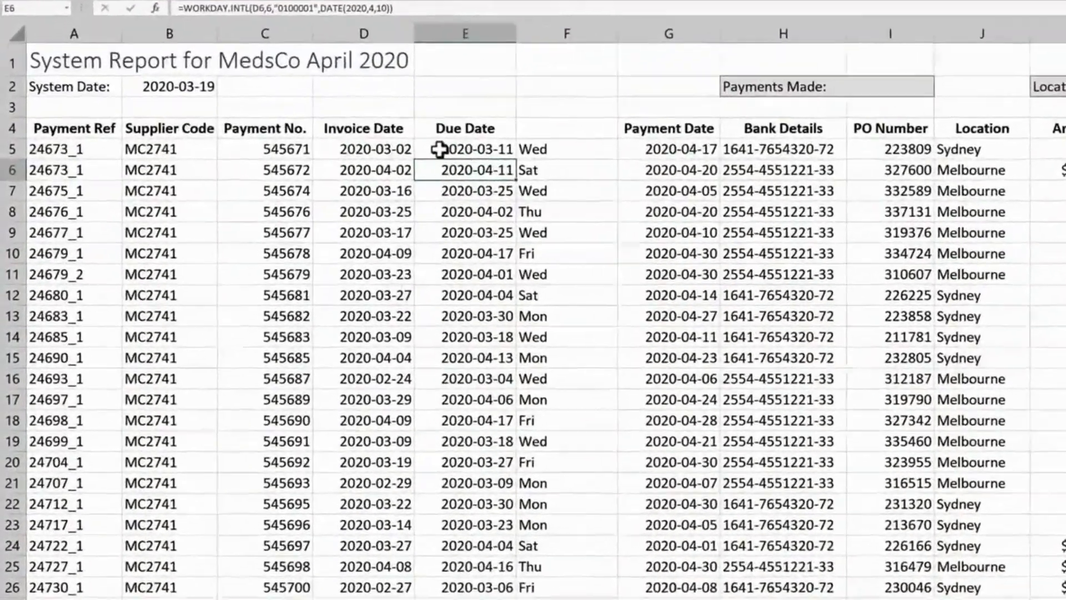
Fill the WORKDAY.INTL formula with the Holidays argument from E5 down the whole Due Date column
click(265, 160)
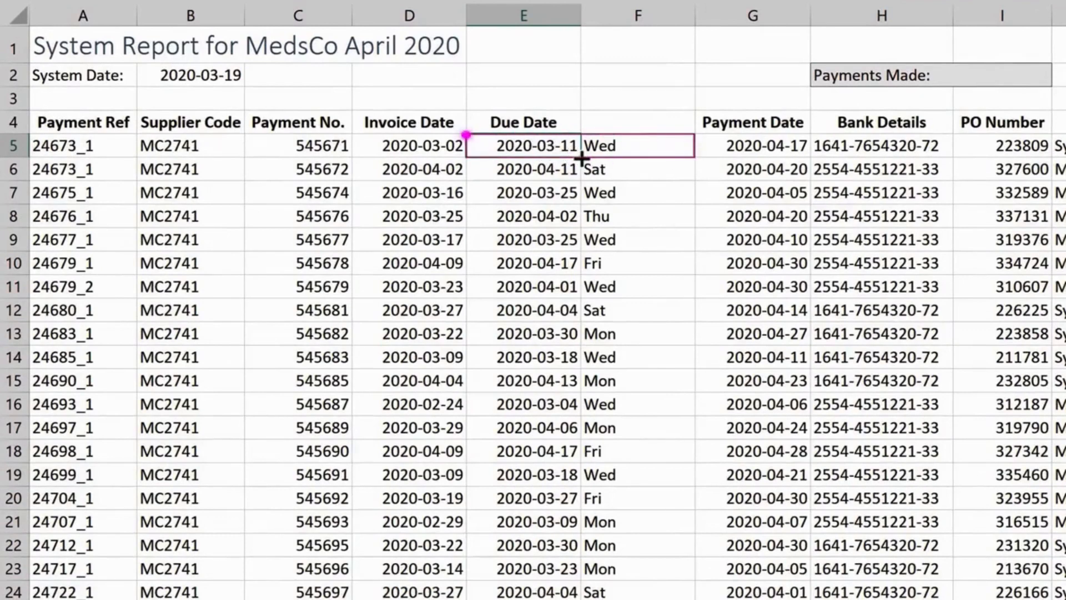
key(ctrl+shift+Down)
click(441, 145)
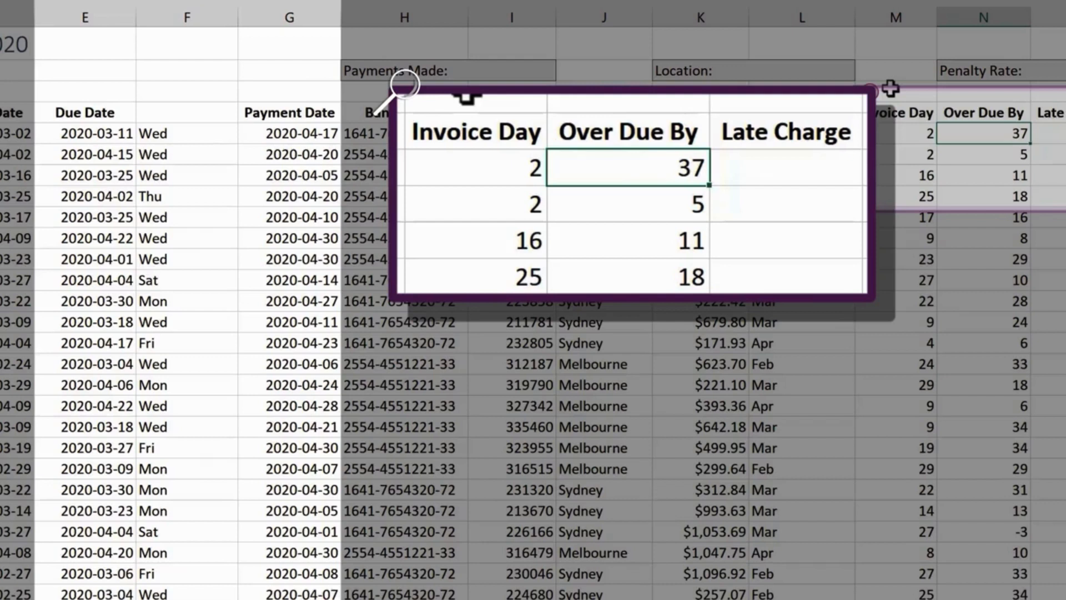
Replace the Over Due By formula in N5 with NETWORKDAYS from E5 to G5, excluding the Holidays dates A4:A15 on the NSW Holidays 2020 sheet
text(=ne)
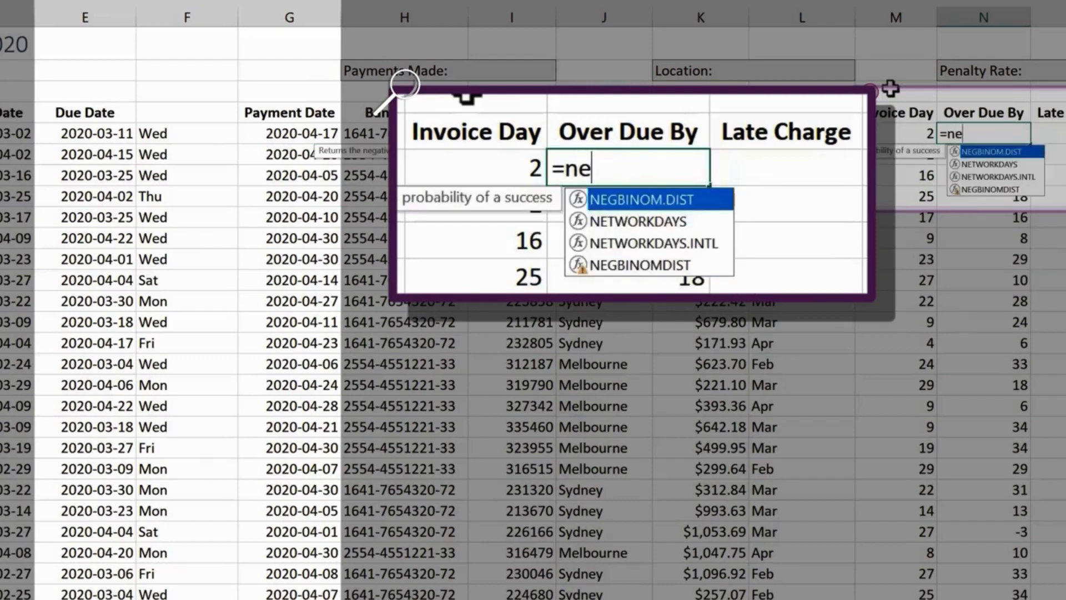
text(t)
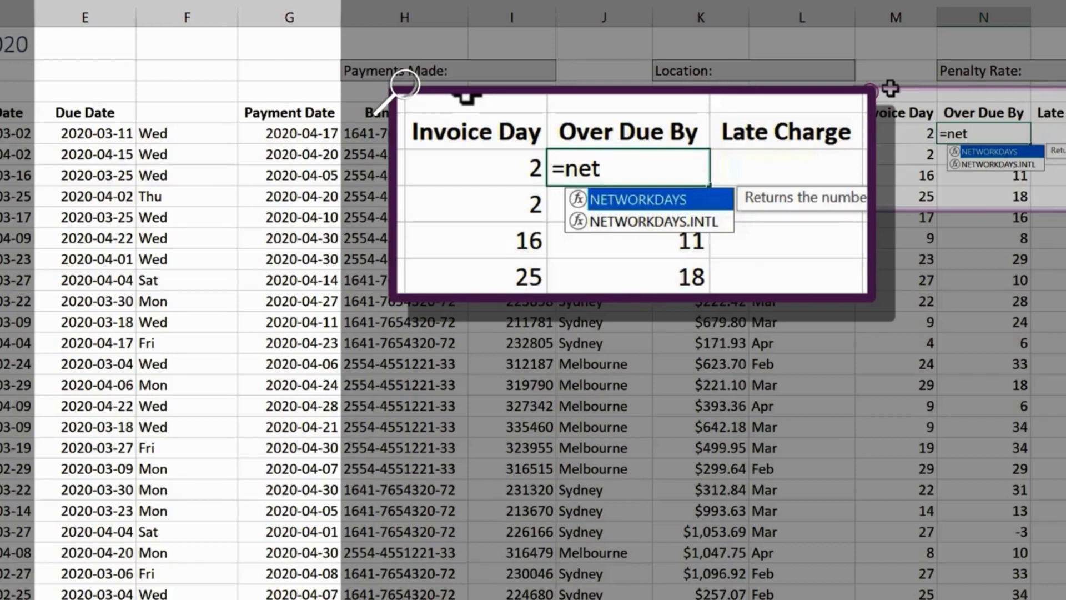
key(Tab)
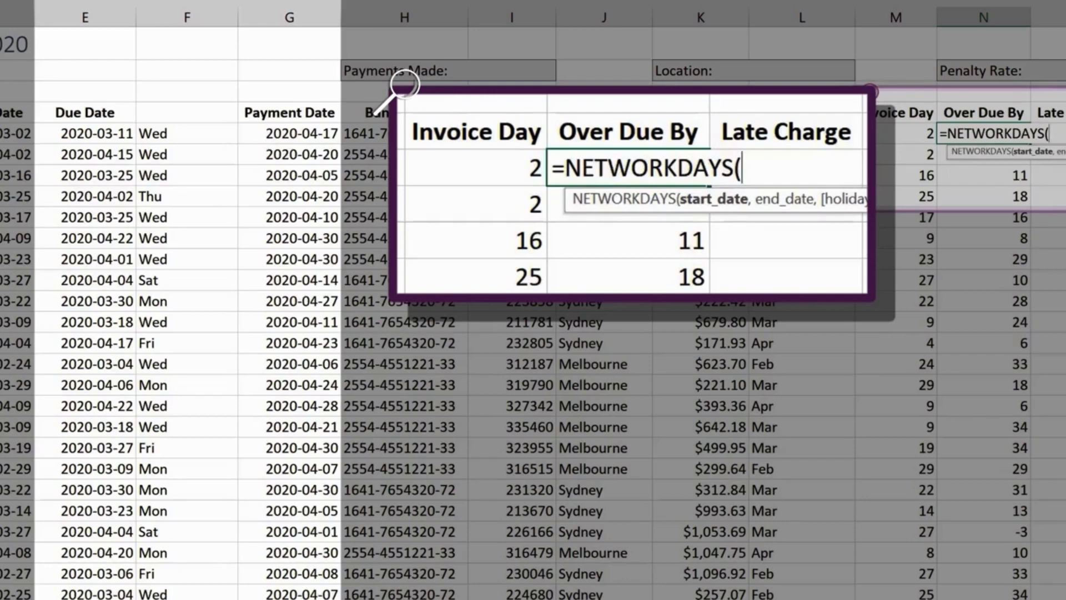
click(123, 135)
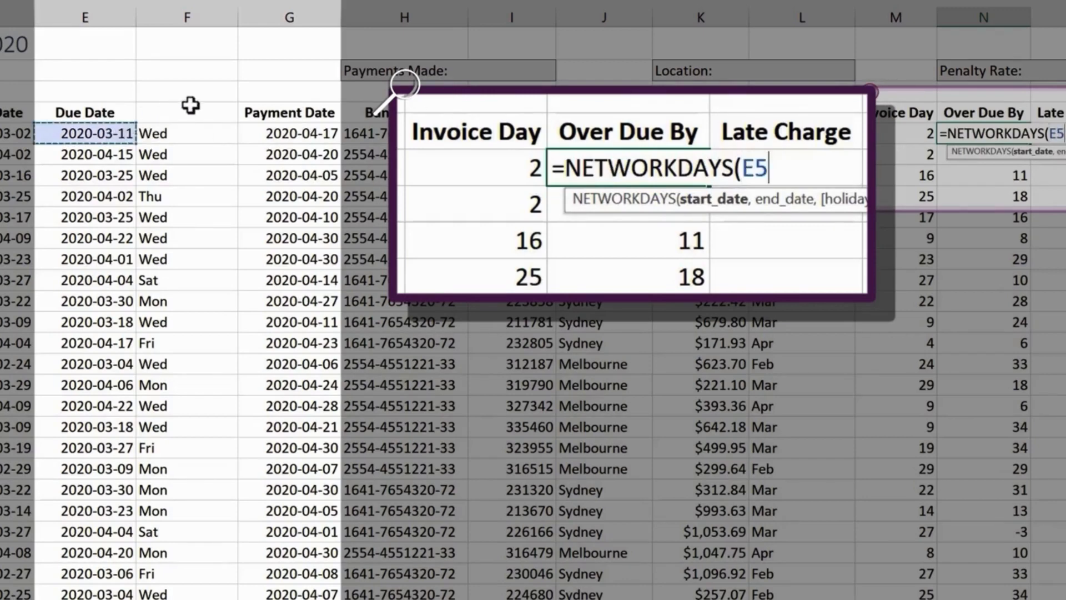
text(,)
click(280, 135)
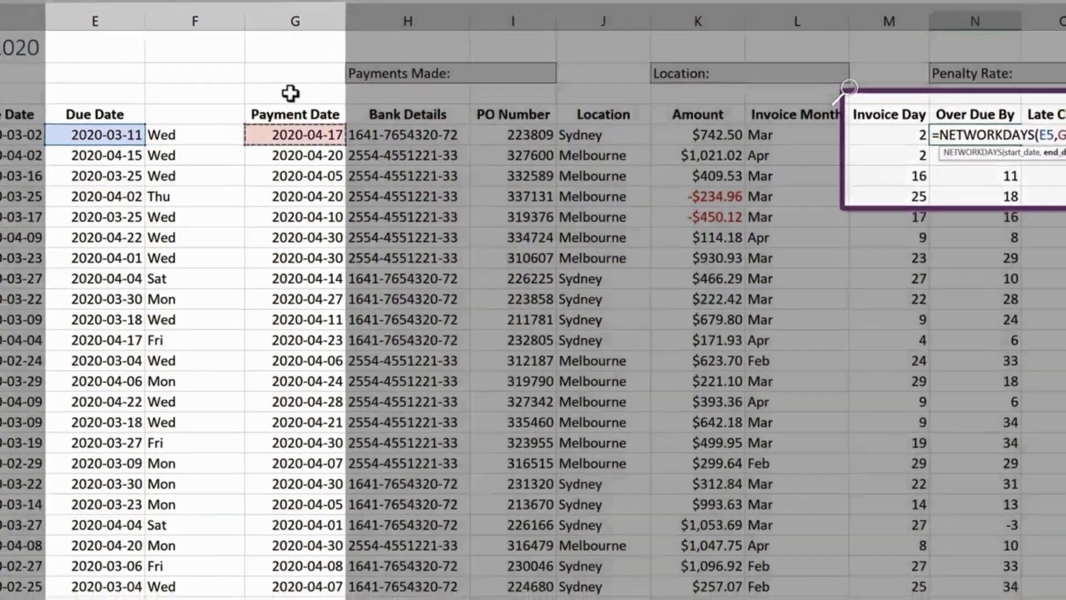
text(,)
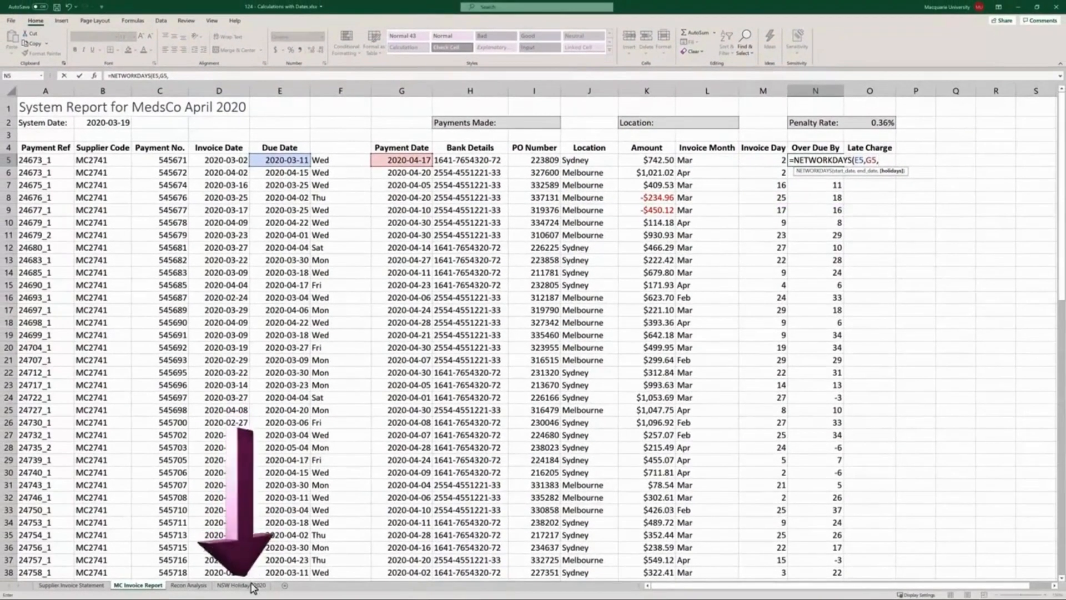
click(252, 587)
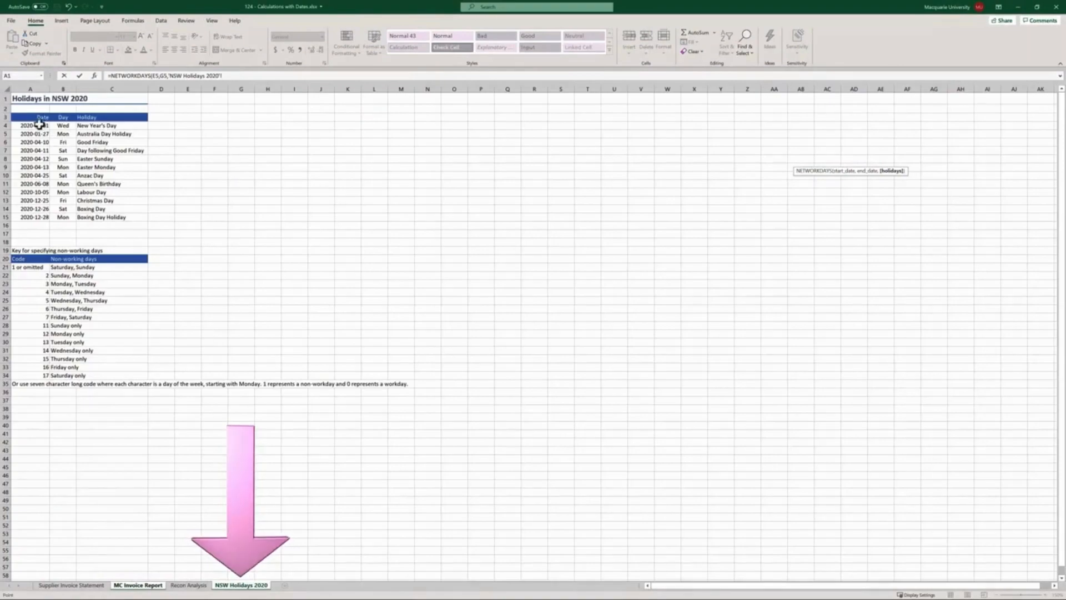
drag(39, 123, 34, 218)
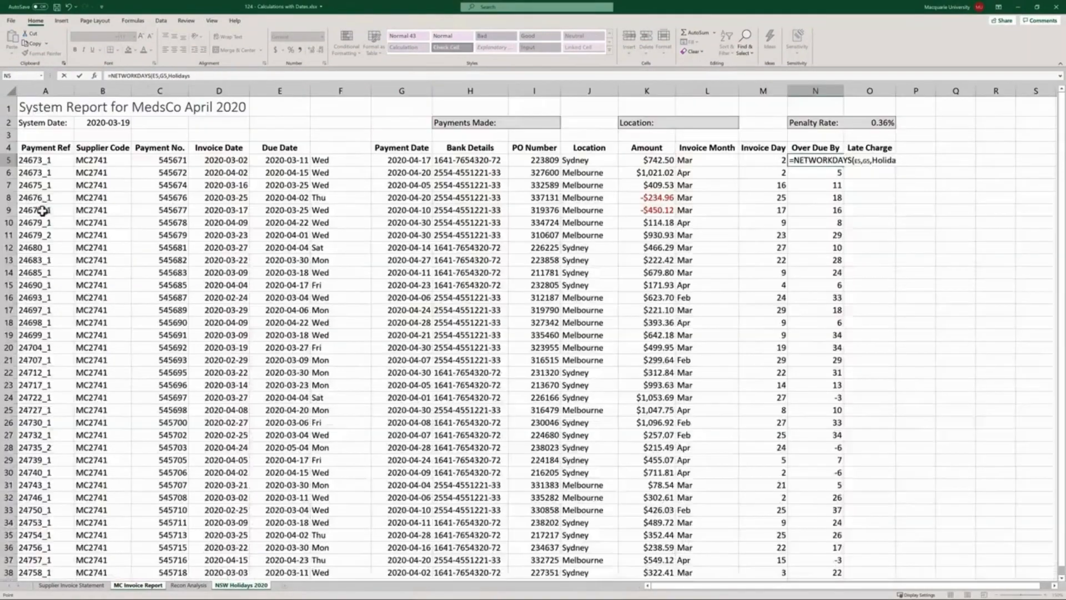
key(Return)
Fill the NETWORKDAYS formula from N5 down the whole Over Due By column
click(833, 162)
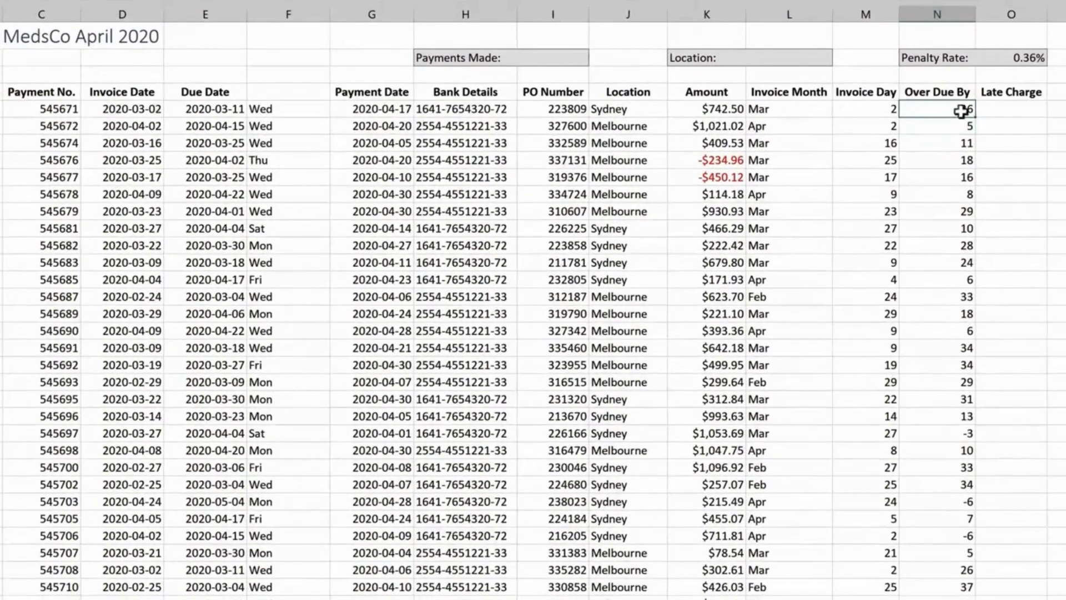
double_click(975, 117)
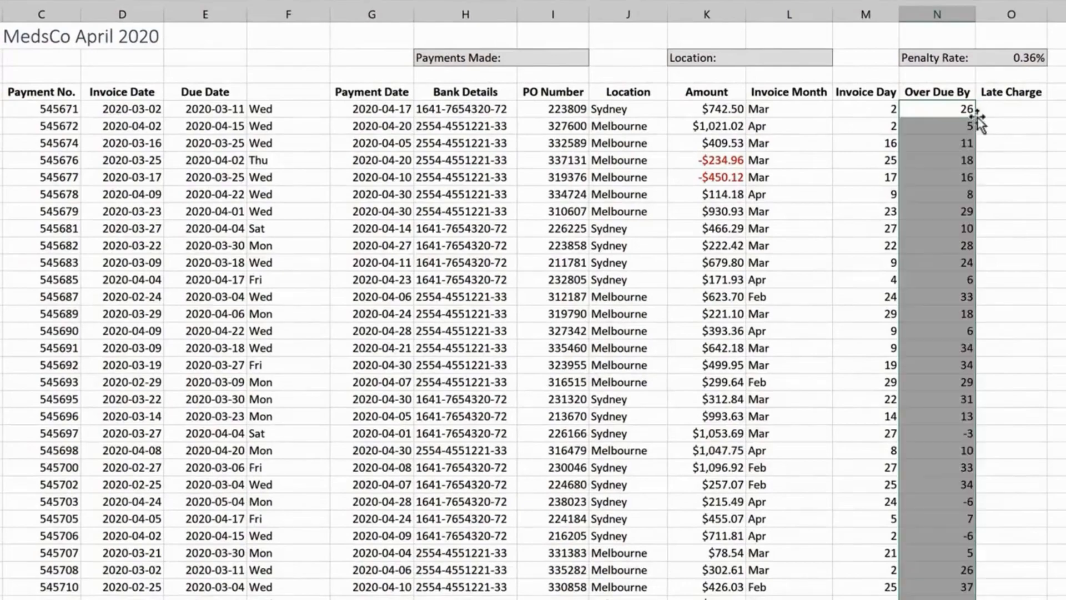
click(1016, 127)
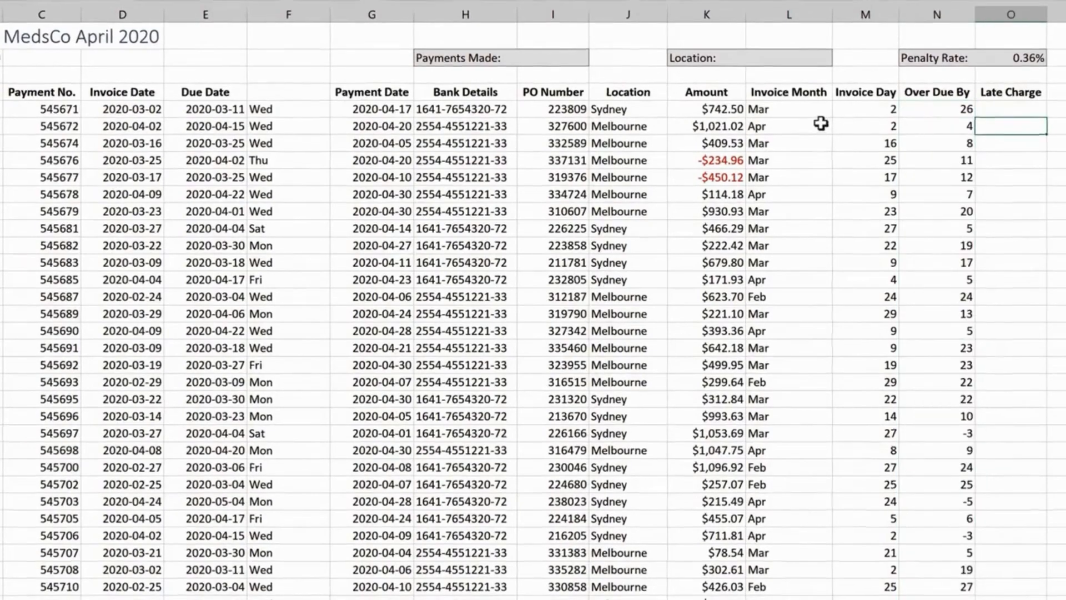